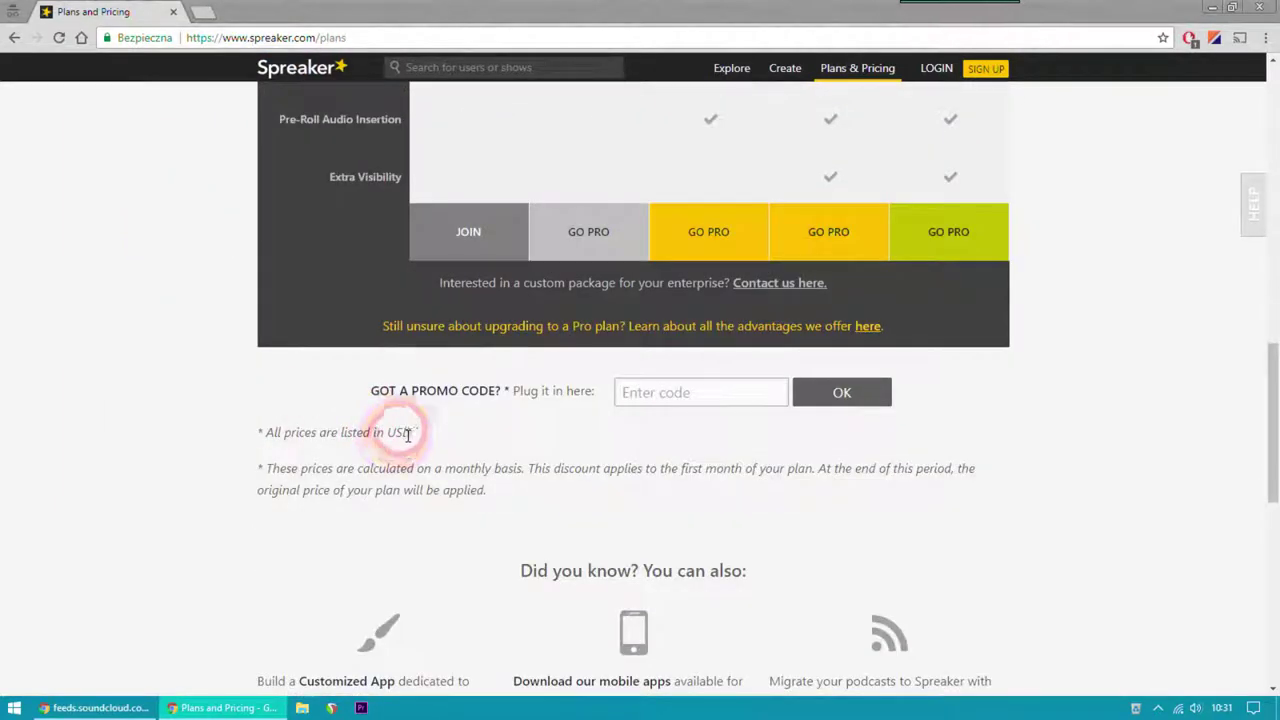
# Step: Apply the promo code to the pricing plans and choose the Broadcaster Pro plan
pyautogui.click(658, 395)
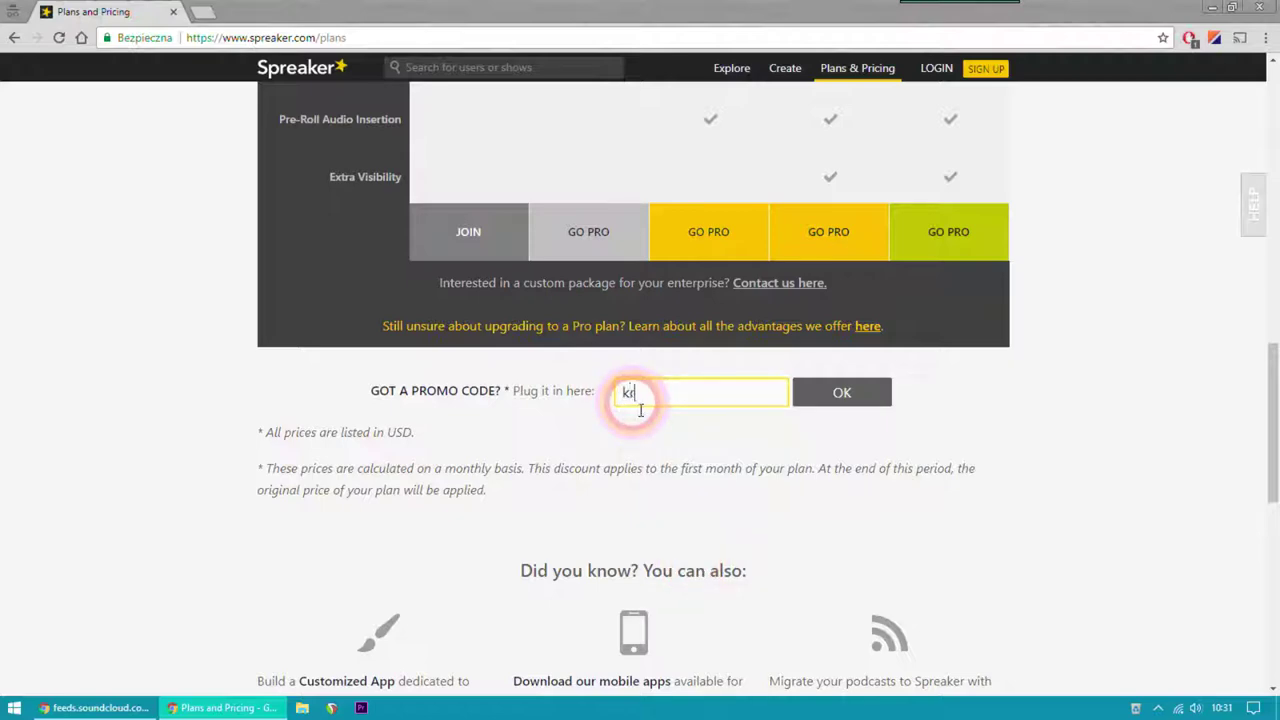
pyautogui.click(843, 394)
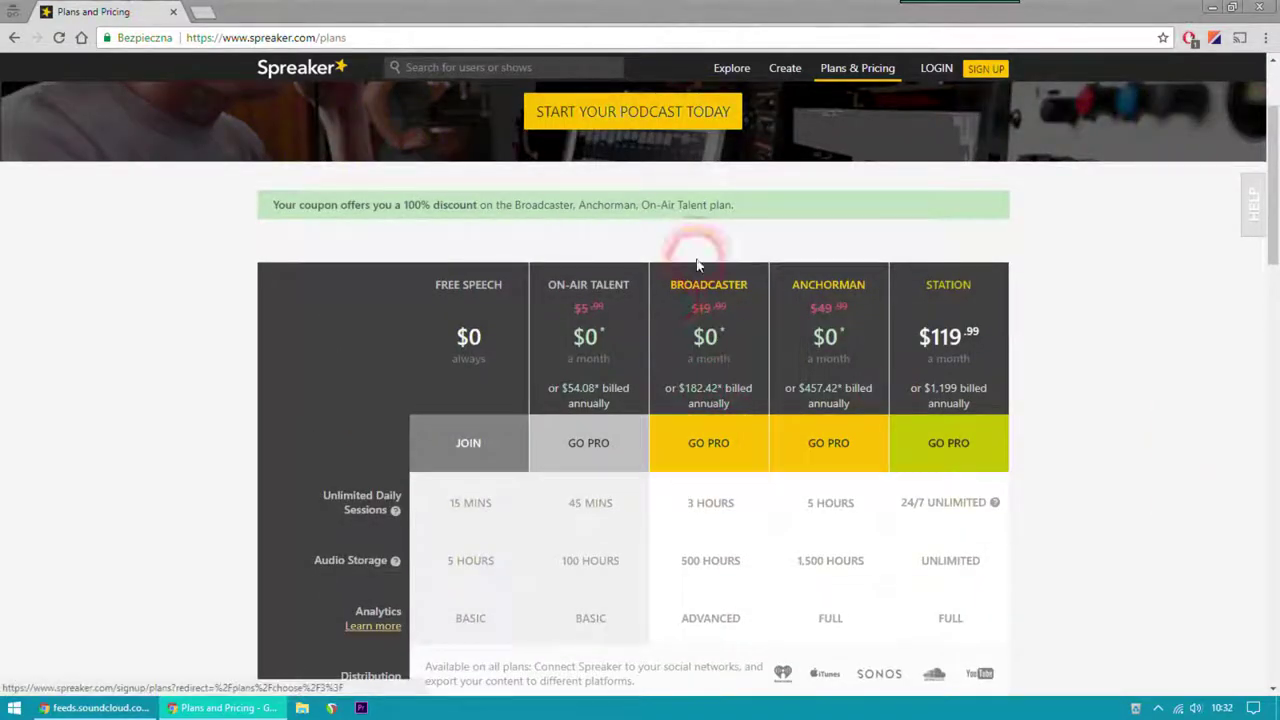
pyautogui.click(698, 445)
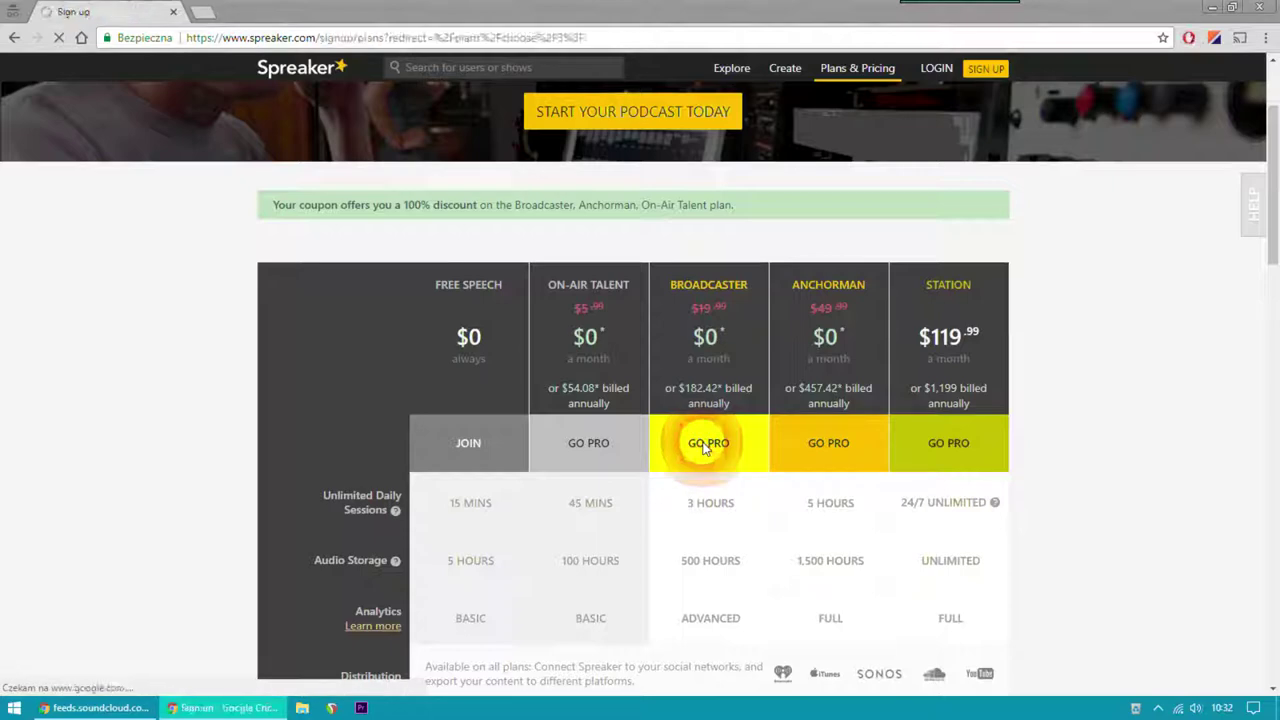
pyautogui.scroll(-2, 659, 453)
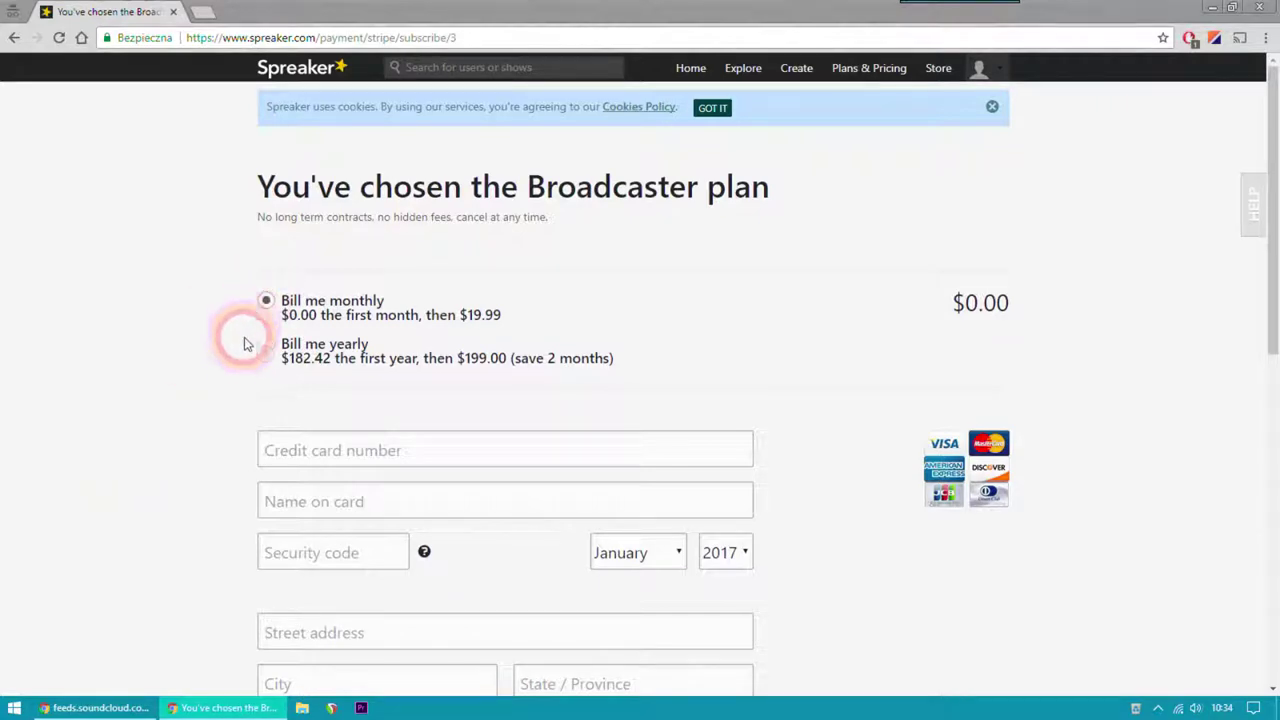
# Step: Subscribe to the Broadcaster plan with monthly billing and continue to the account's home page
pyautogui.scroll(-5, 145, 433)
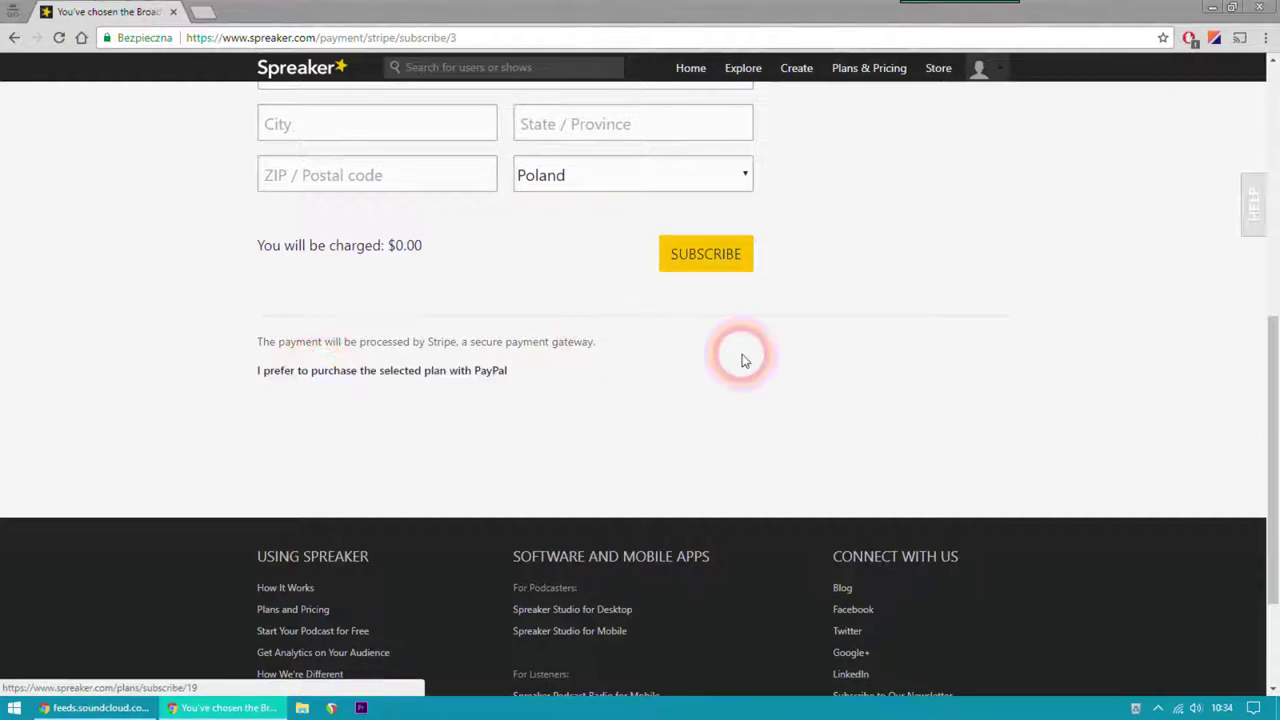
pyautogui.click(733, 266)
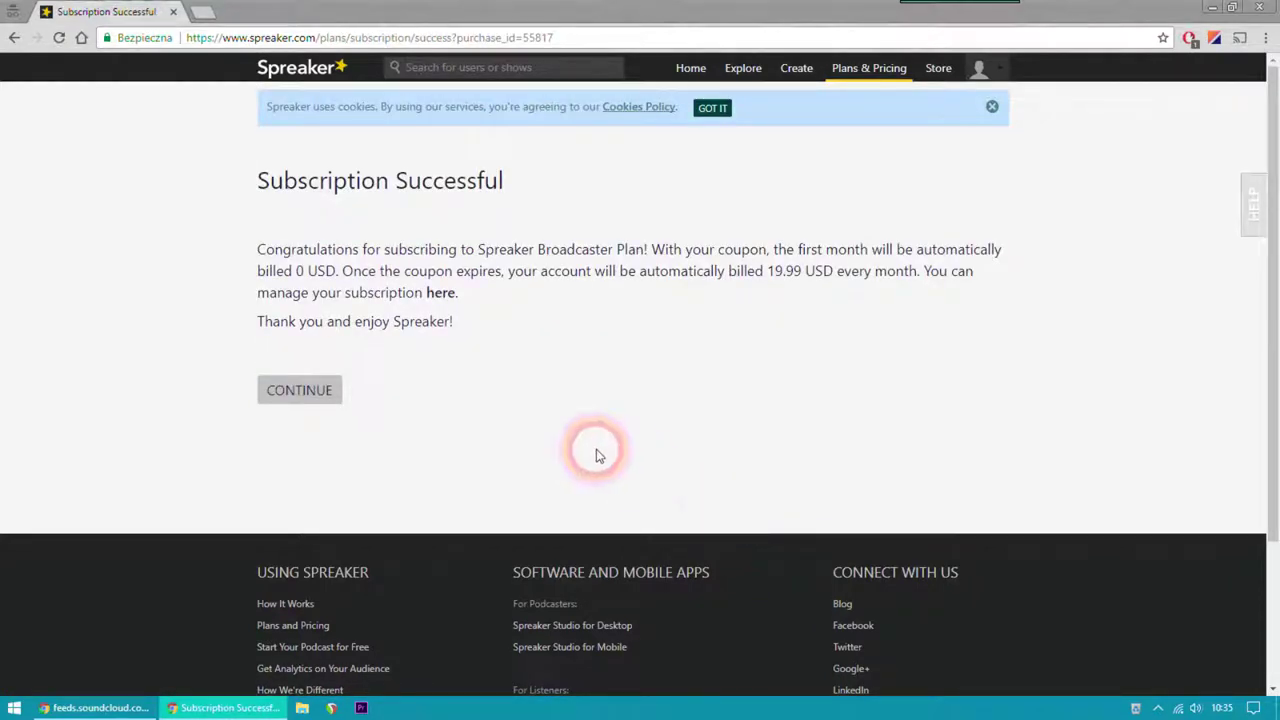
pyautogui.click(299, 390)
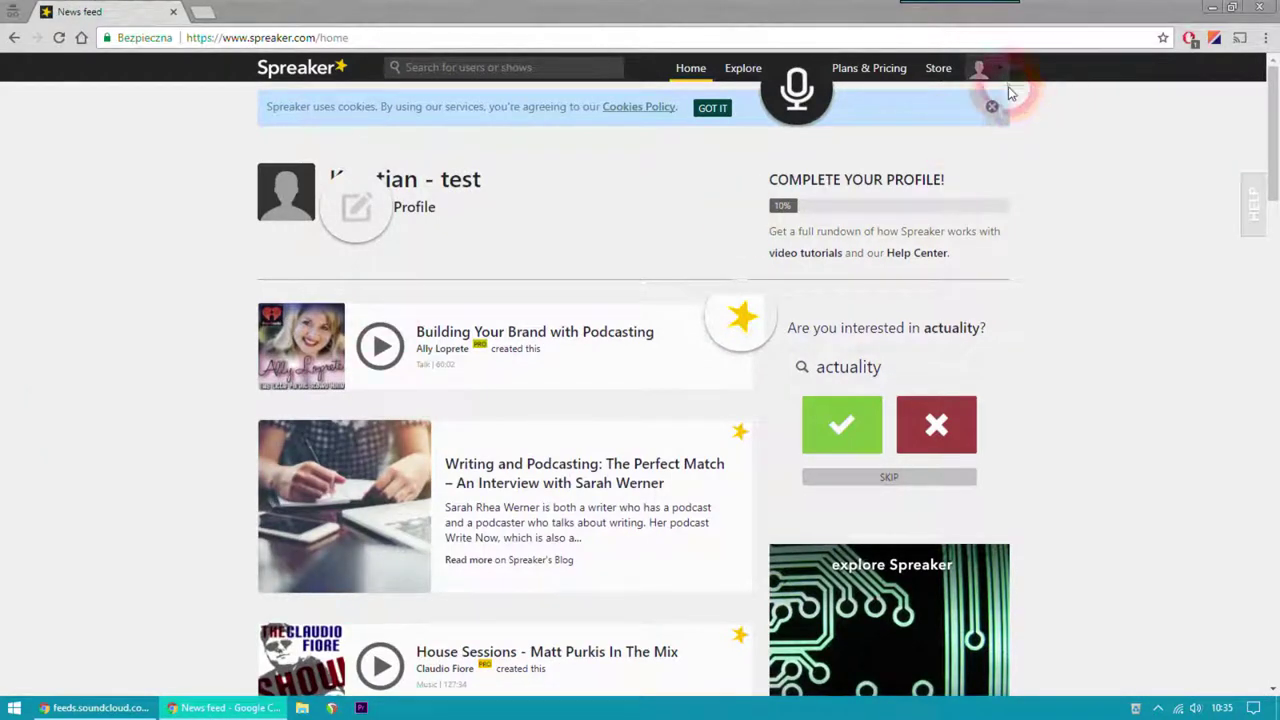
# Step: Open the account's dashboard and start importing a show from an RSS feed
pyautogui.click(1005, 69)
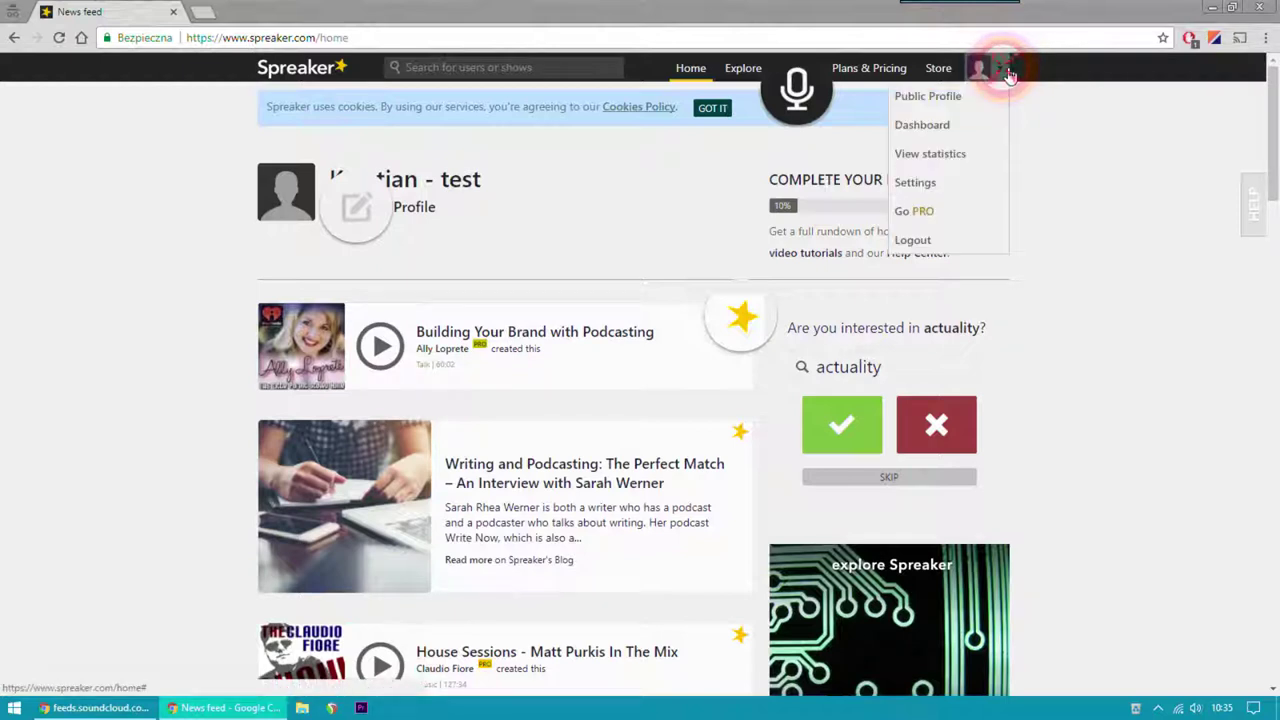
pyautogui.click(953, 127)
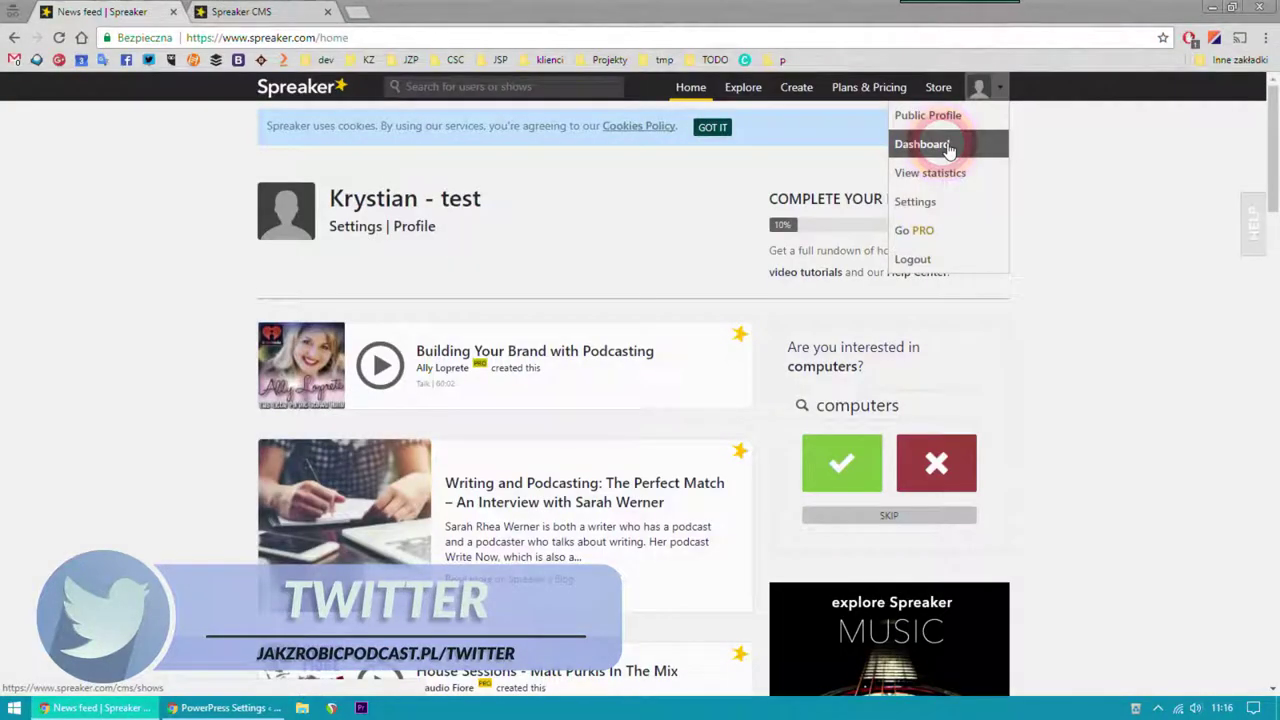
pyautogui.click(943, 145)
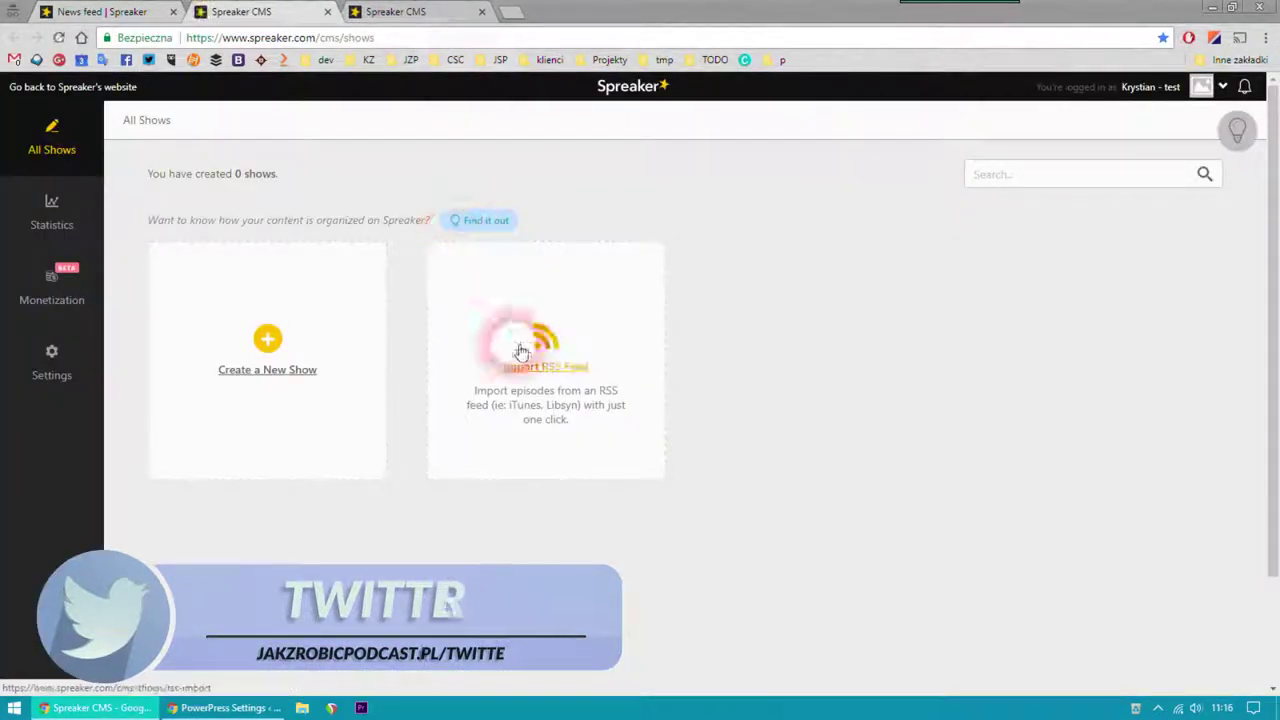
pyautogui.click(537, 368)
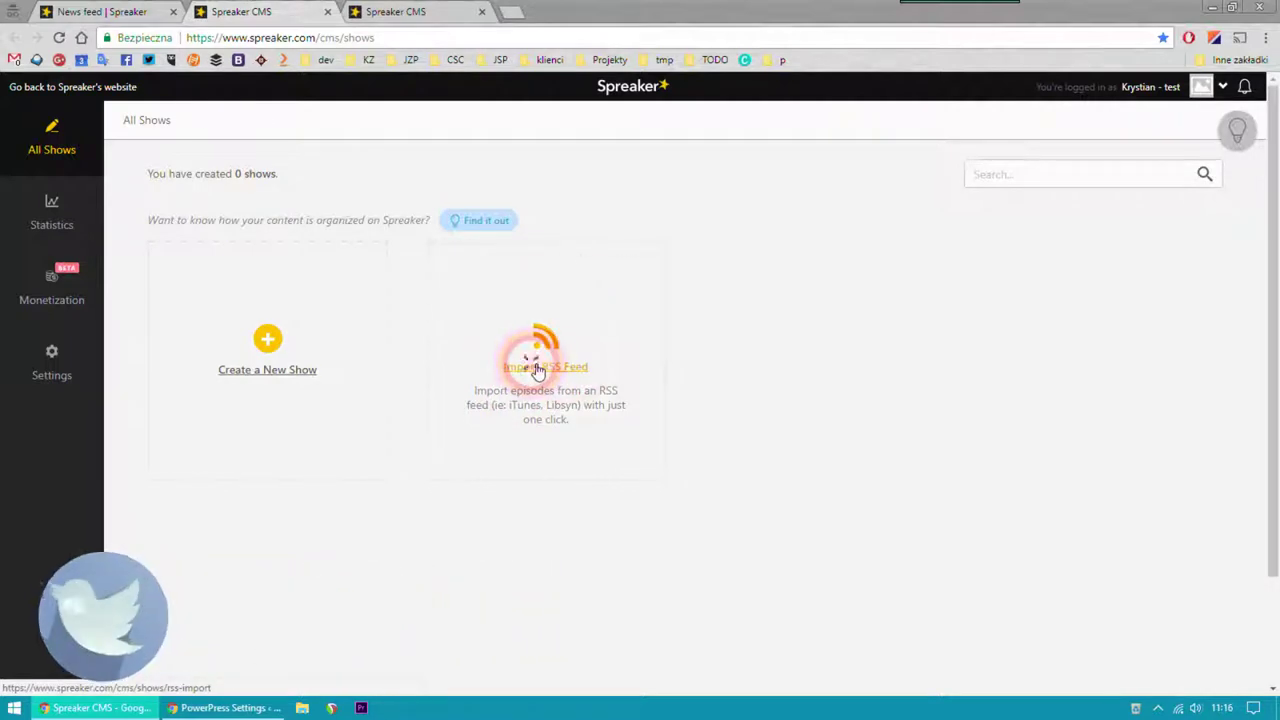
pyautogui.click(595, 305)
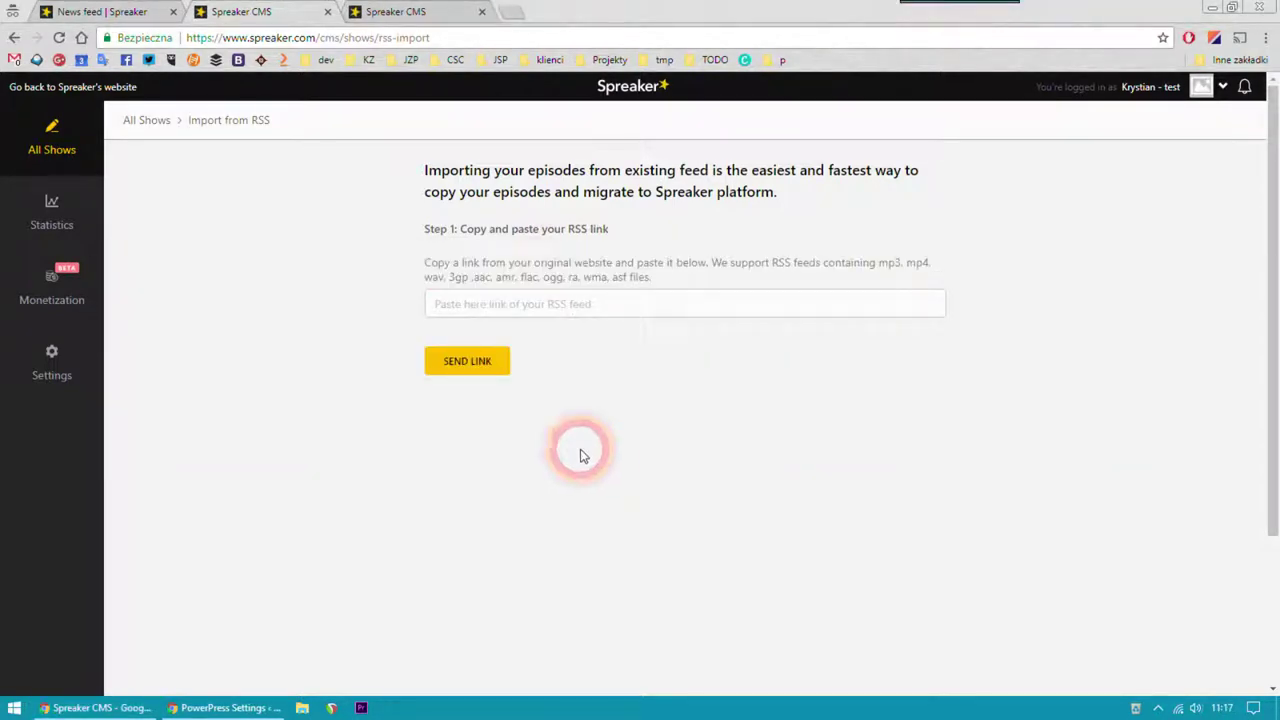
pyautogui.click(214, 707)
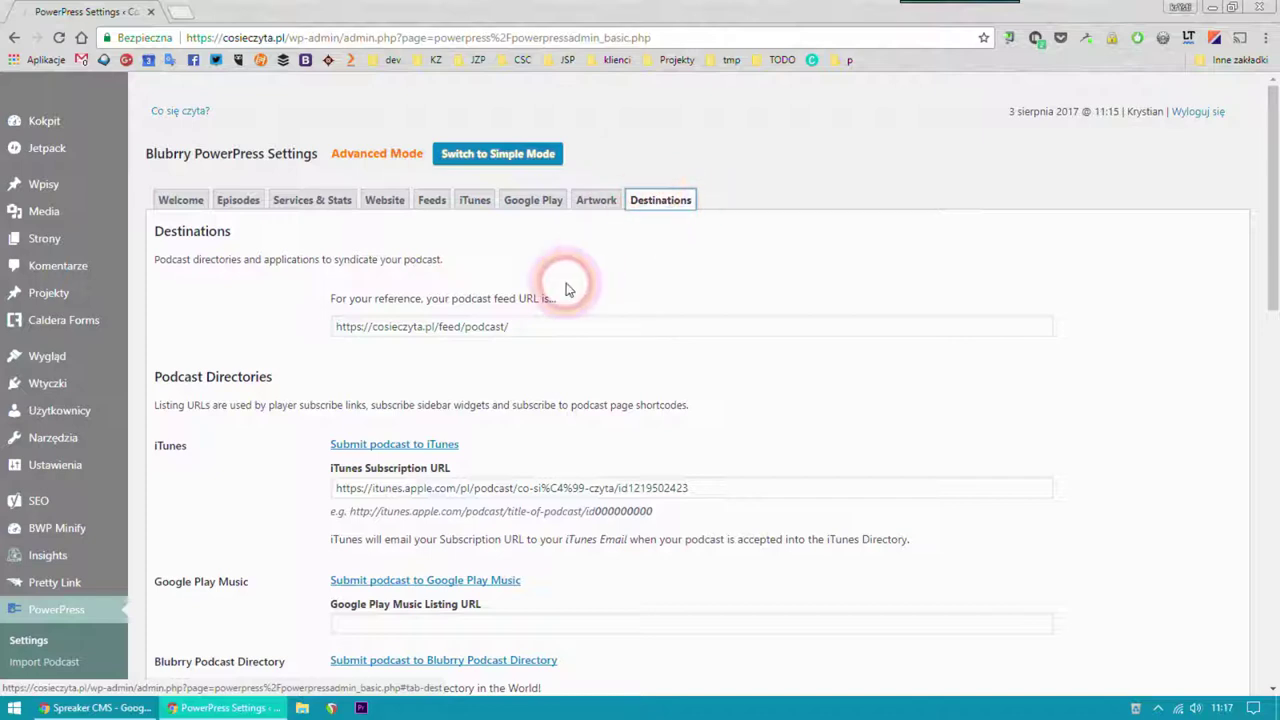
pyautogui.moveTo(551, 326); pyautogui.dragTo(340, 340)
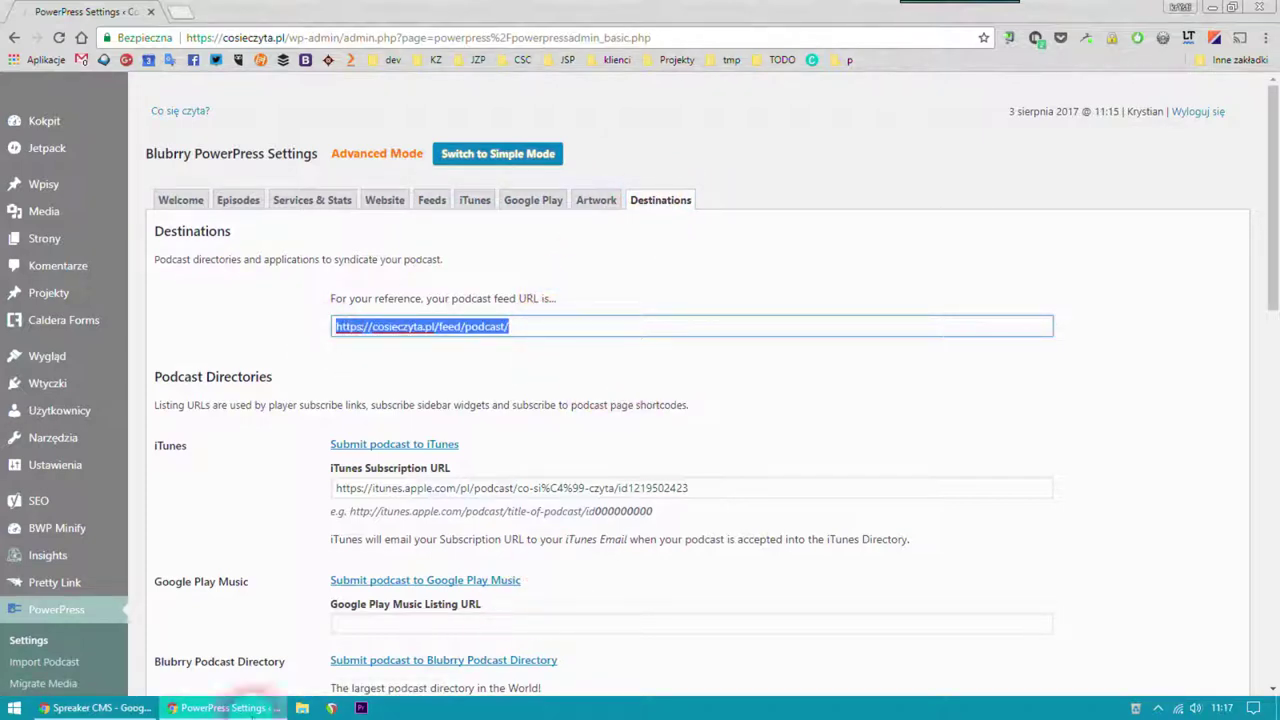
pyautogui.click(95, 708)
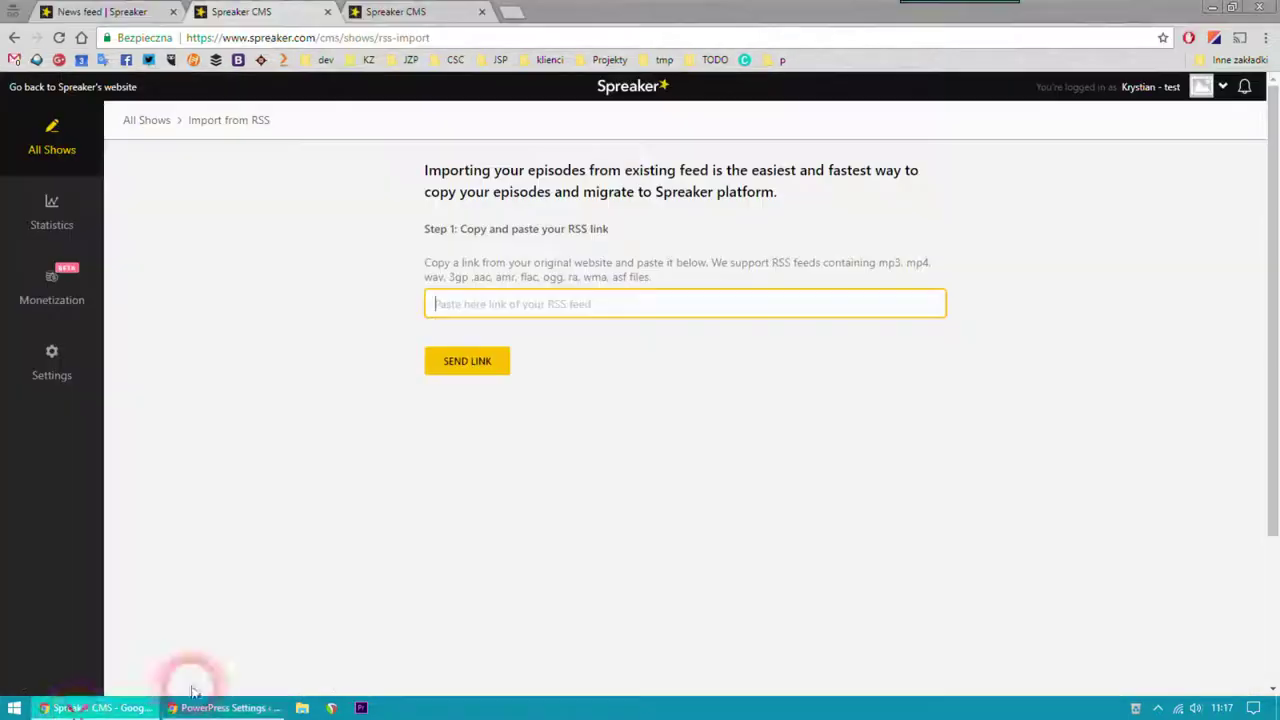
pyautogui.click(474, 364)
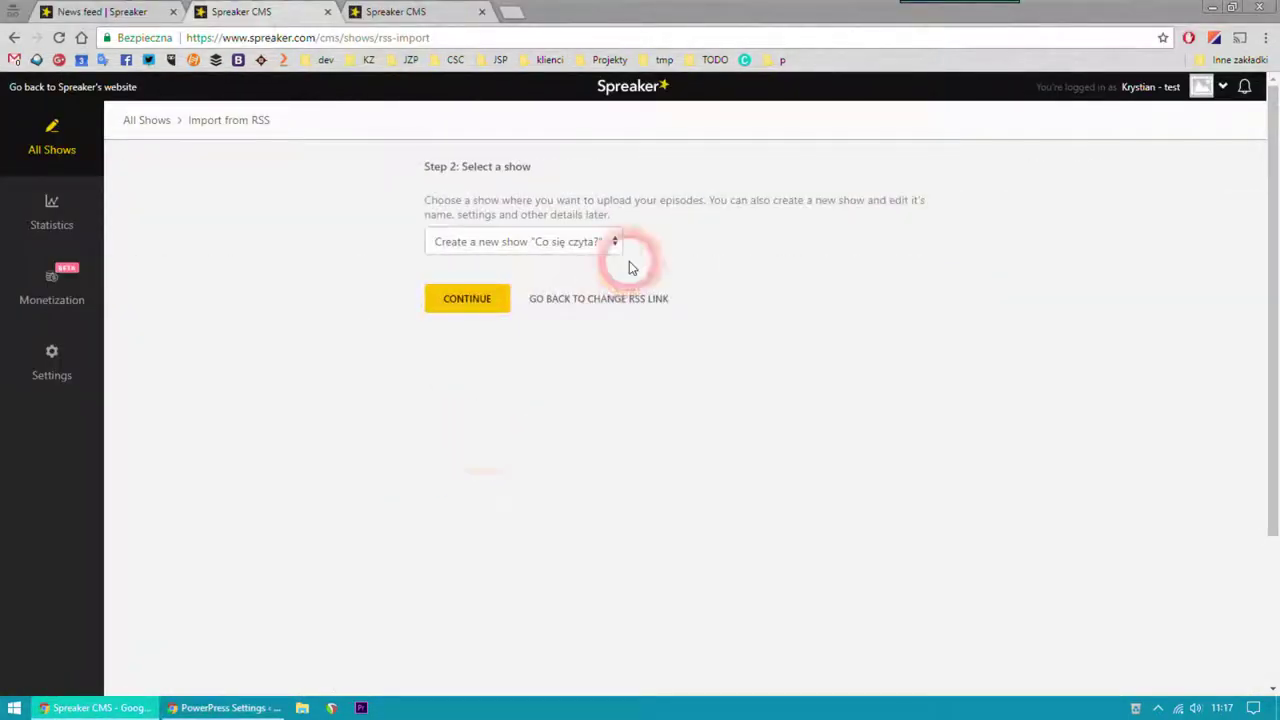
# Step: Choose to create a new show "Co się czyta?" for the episodes and run the RSS import
pyautogui.click(528, 246)
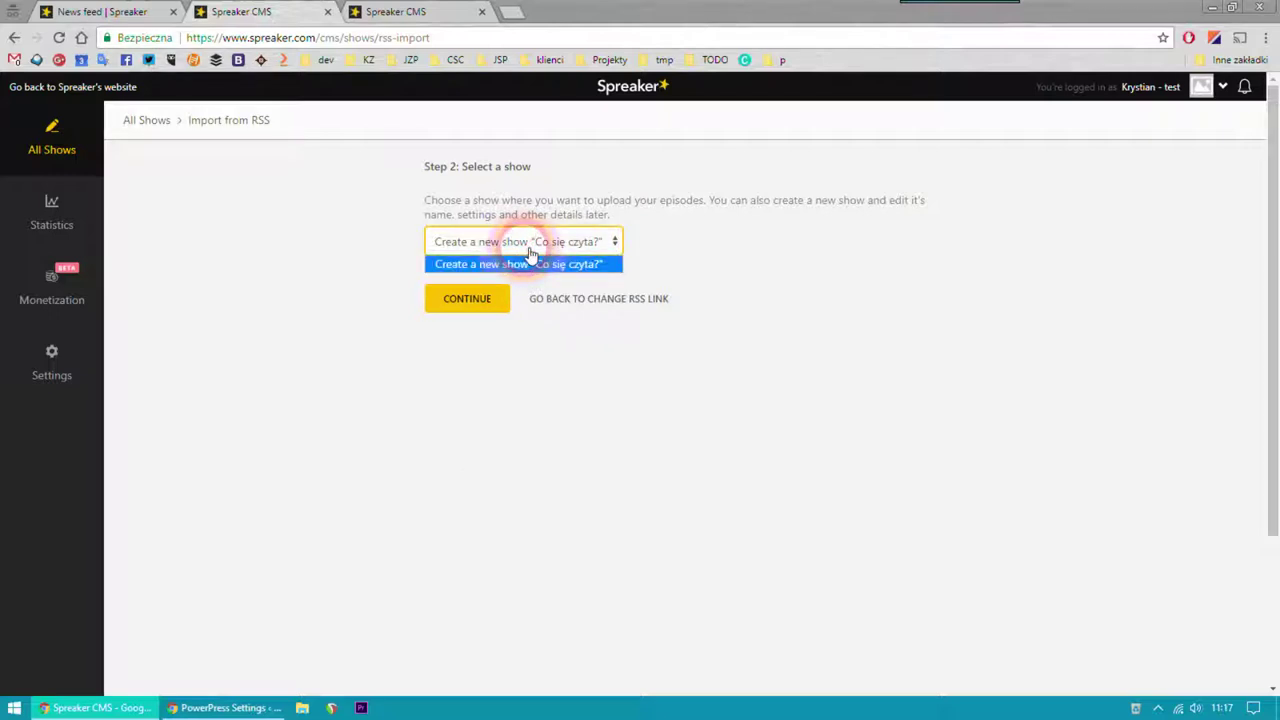
pyautogui.click(690, 254)
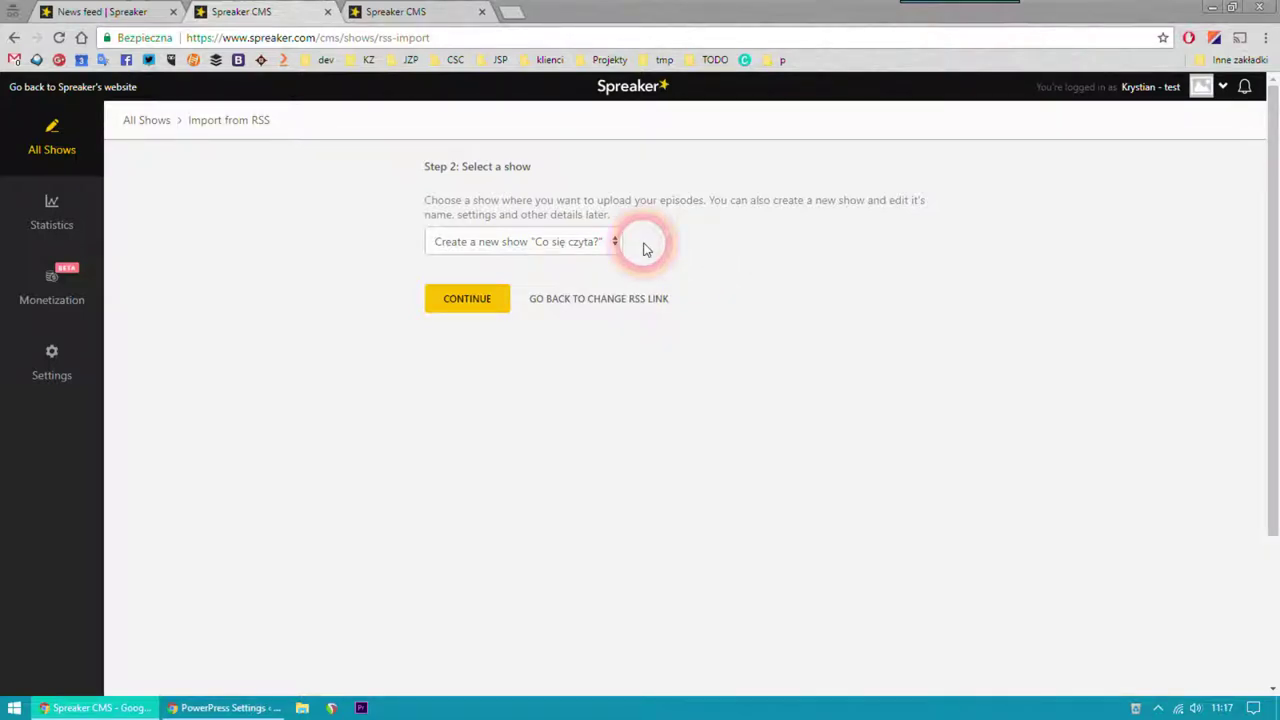
pyautogui.click(483, 307)
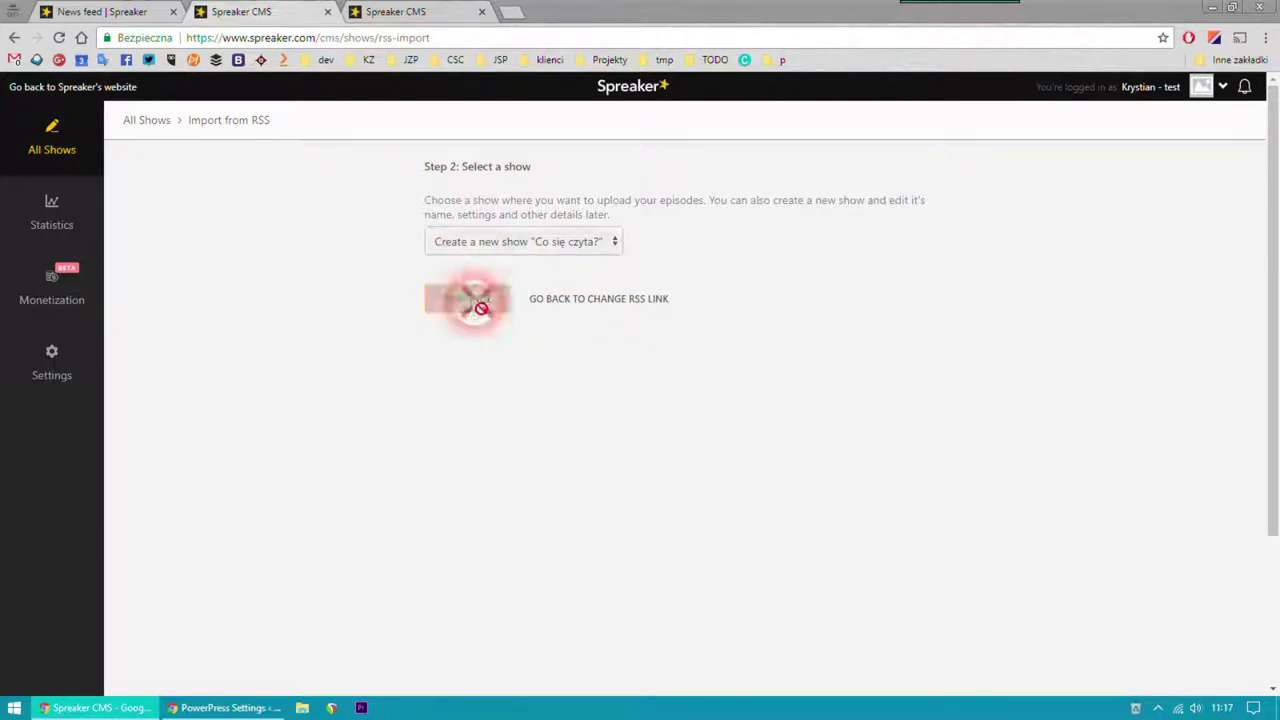
pyautogui.click(590, 444)
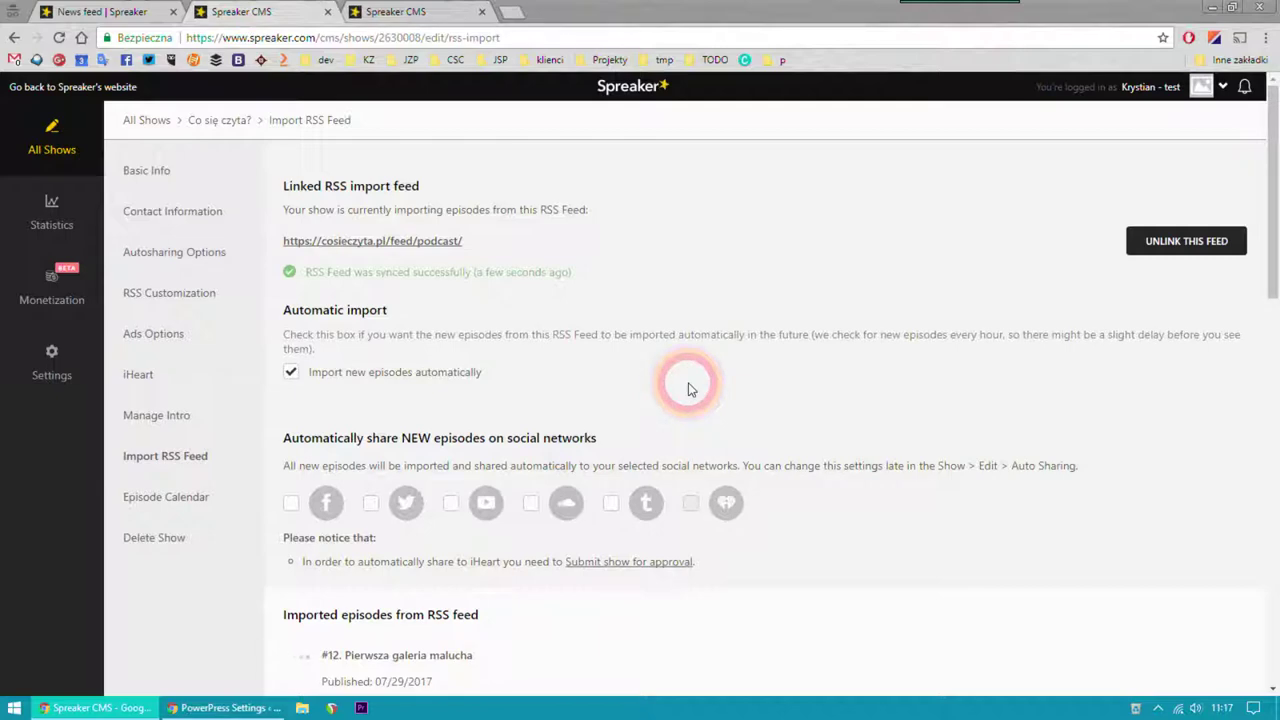
# Step: Review the list of imported episodes and the RSS import settings of the new show
pyautogui.scroll(-5, 688, 388)
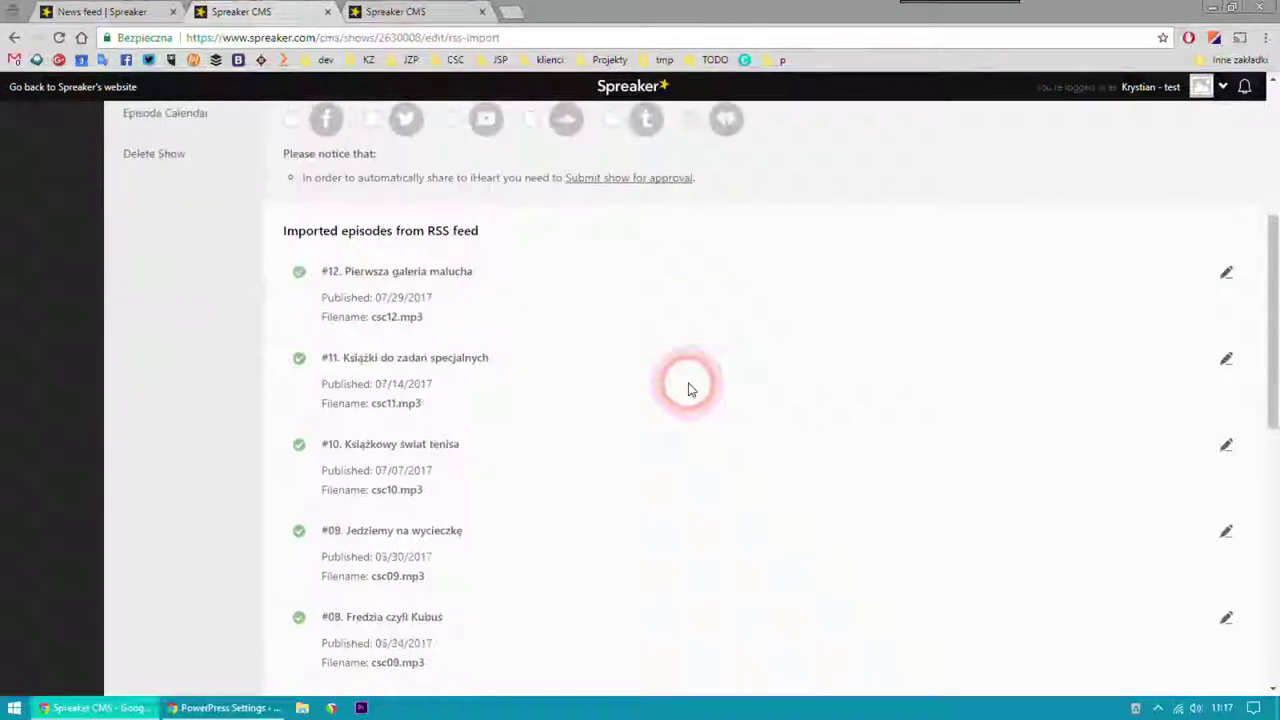
pyautogui.scroll(-5, 688, 388)
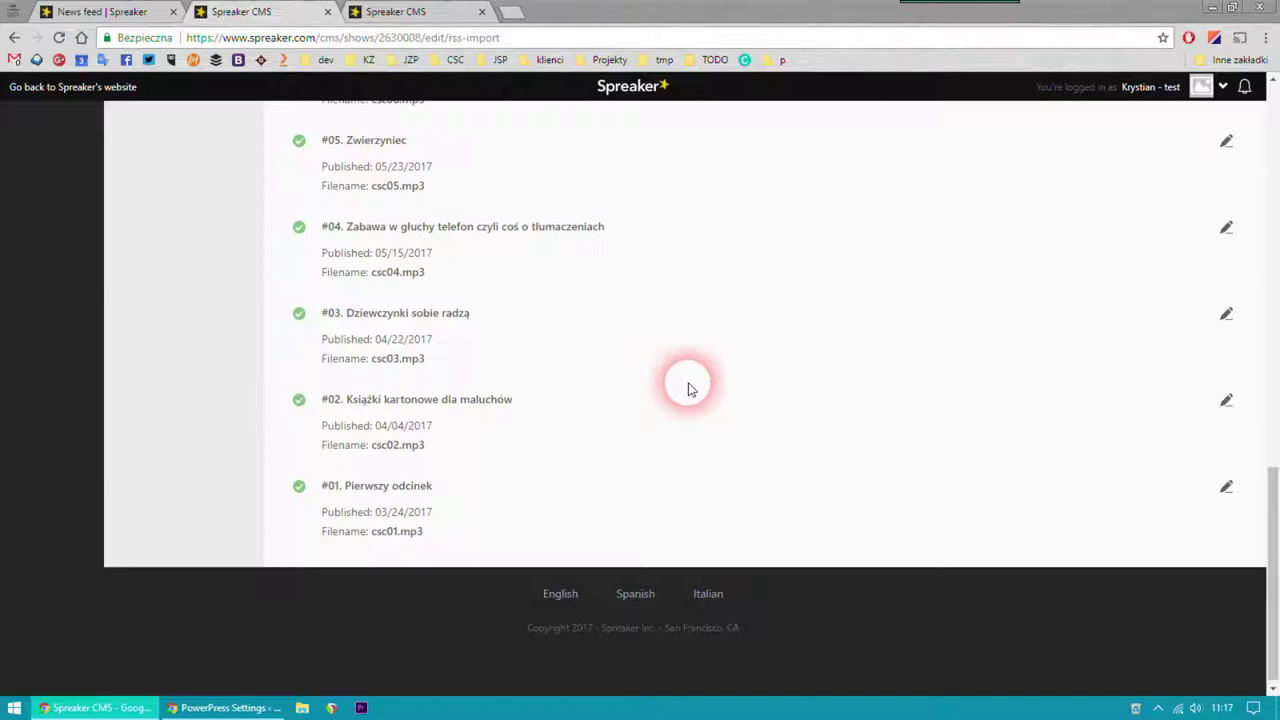
pyautogui.scroll(8, 688, 388)
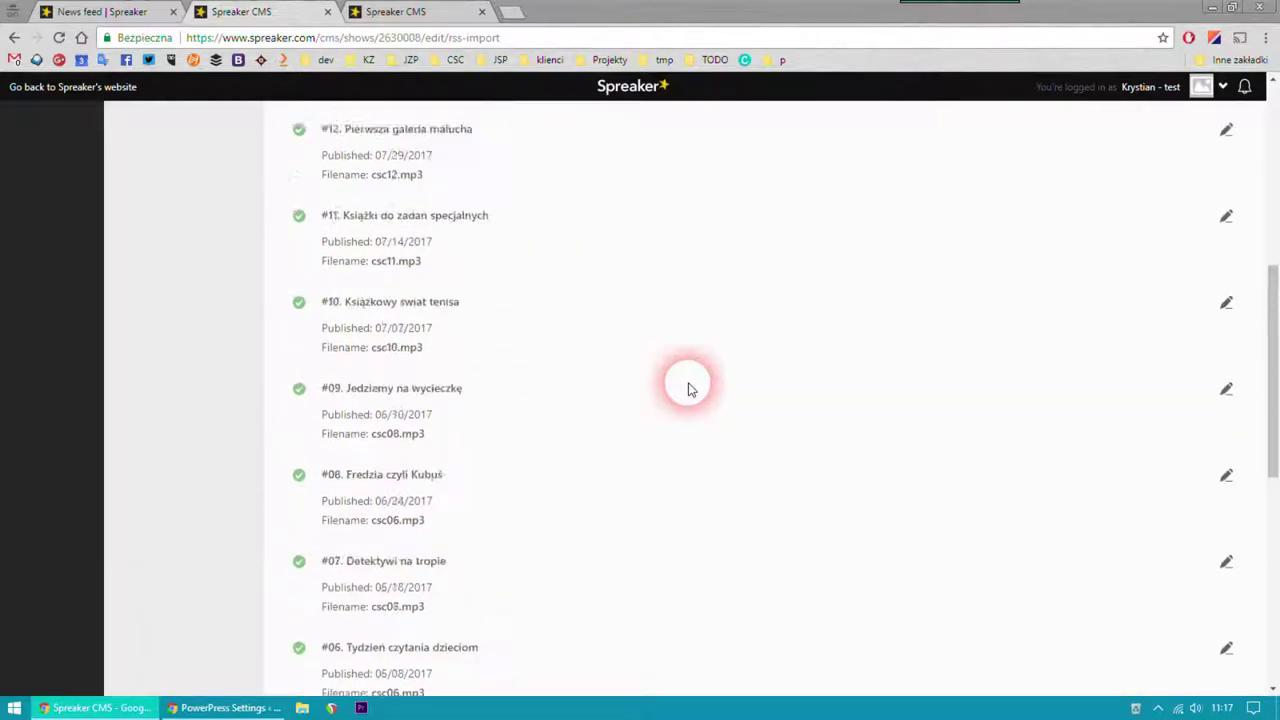
pyautogui.scroll(1, 688, 388)
pyautogui.scroll(3, 688, 388)
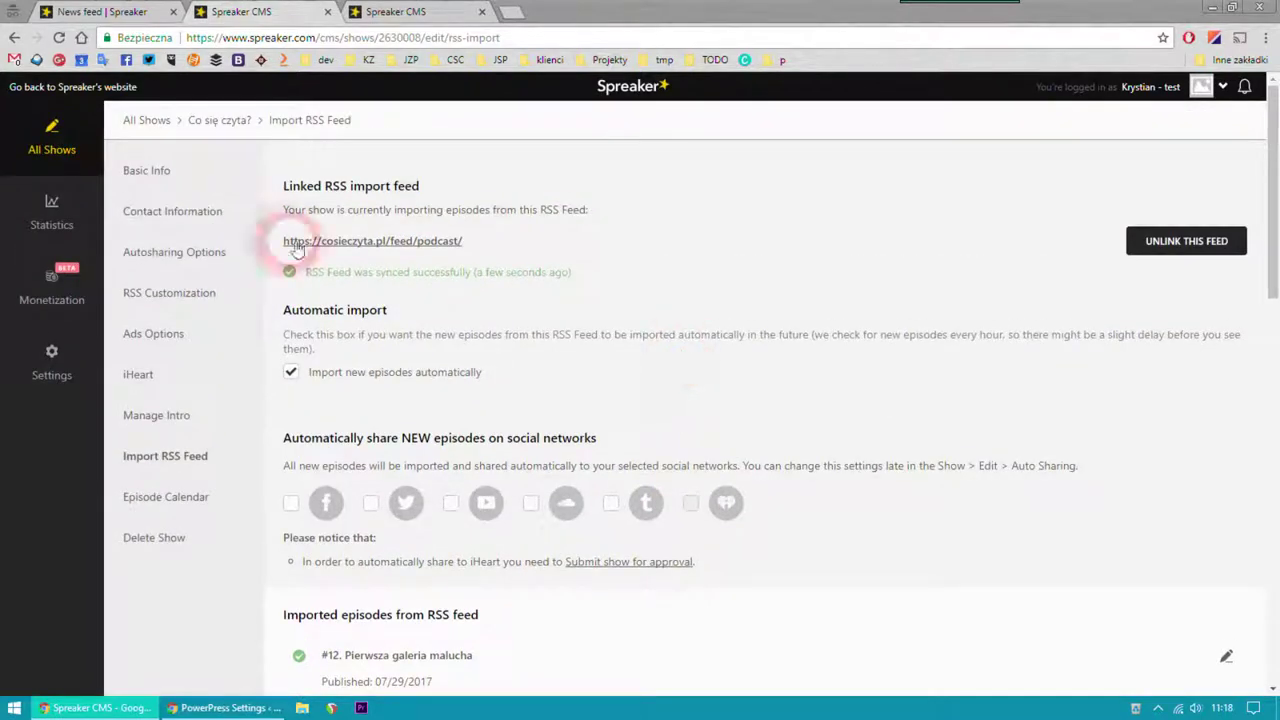
# Step: Examine the show's basic info, including its title, permalink, picture, cover image, description, language and category
pyautogui.click(145, 172)
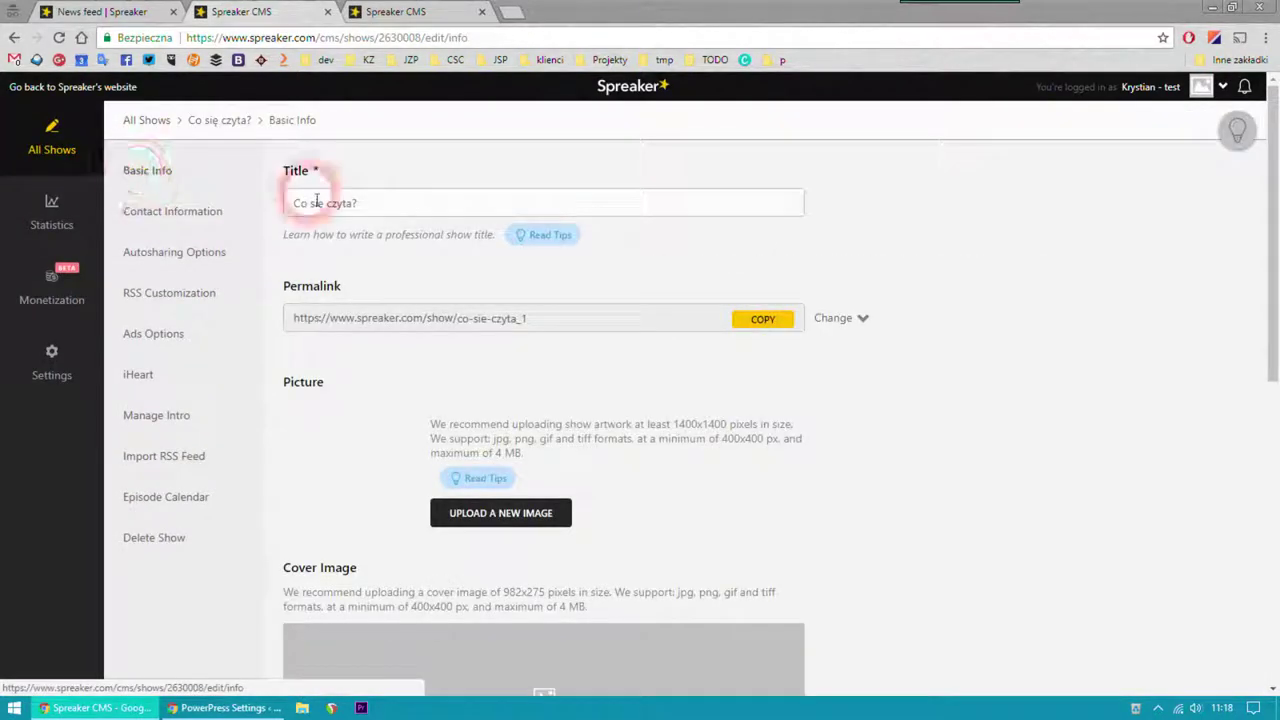
pyautogui.scroll(-3, 869, 411)
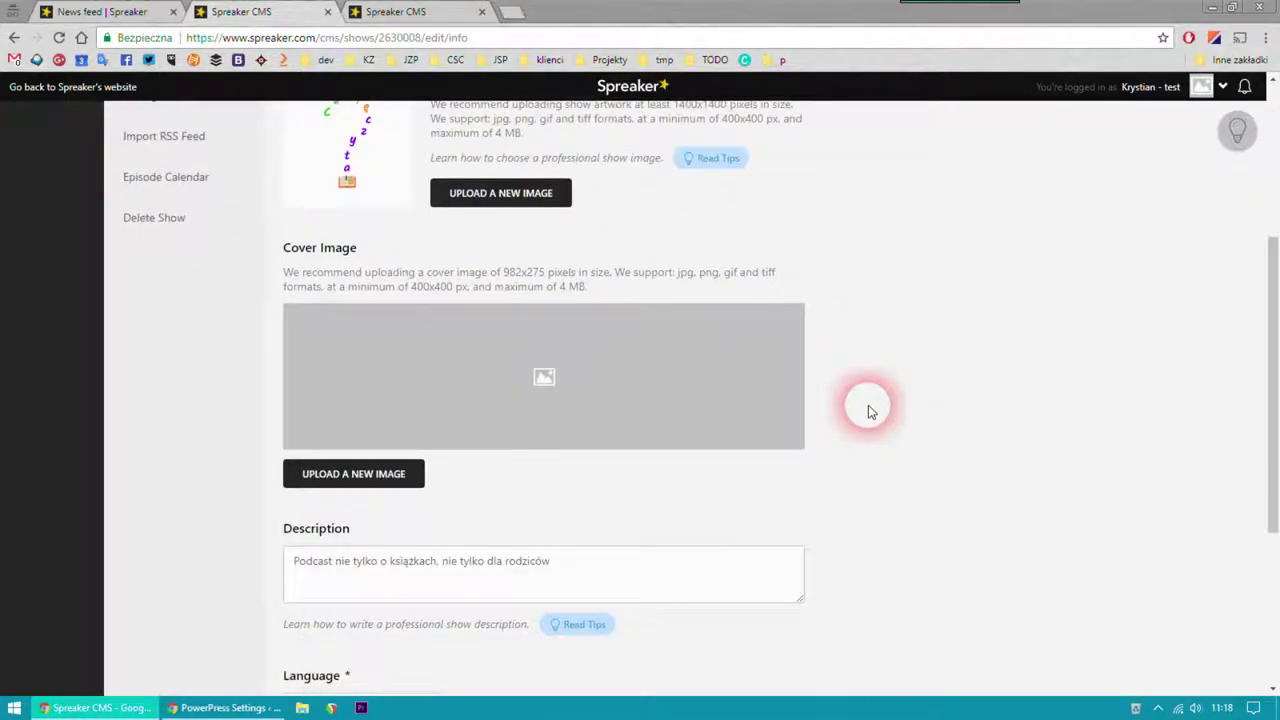
pyautogui.scroll(1, 869, 411)
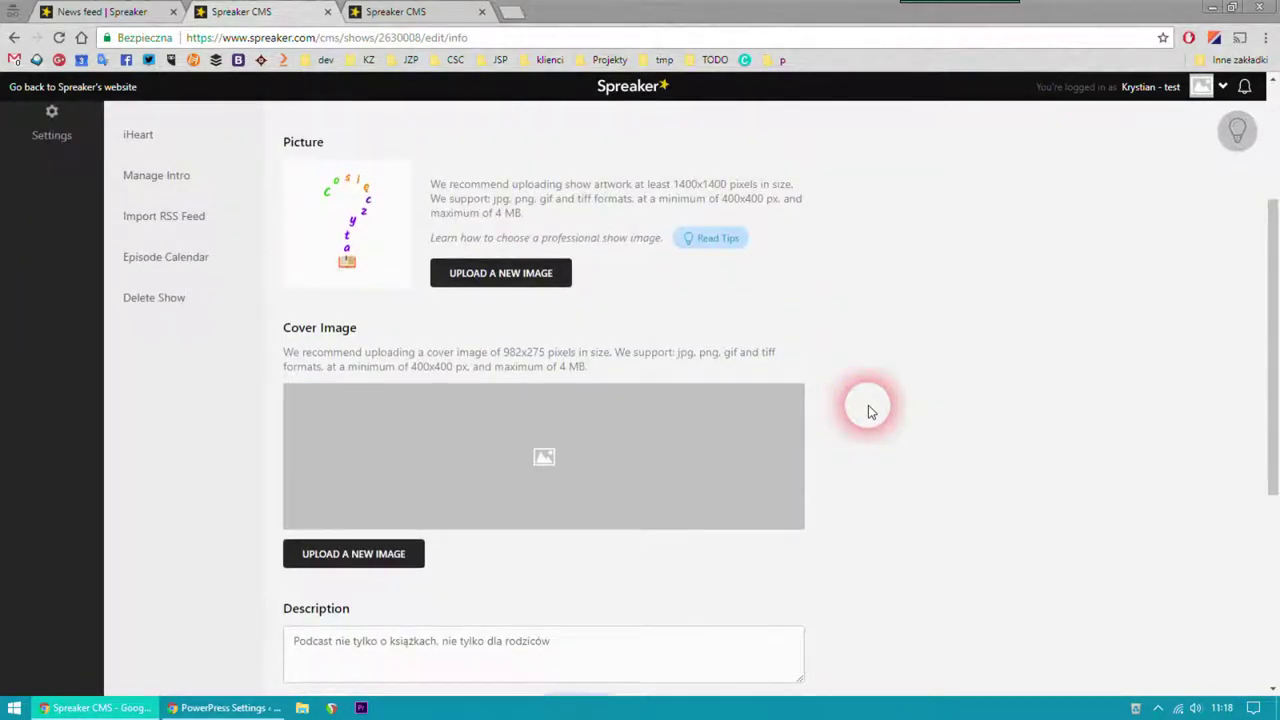
pyautogui.scroll(2, 866, 400)
pyautogui.scroll(1, 866, 395)
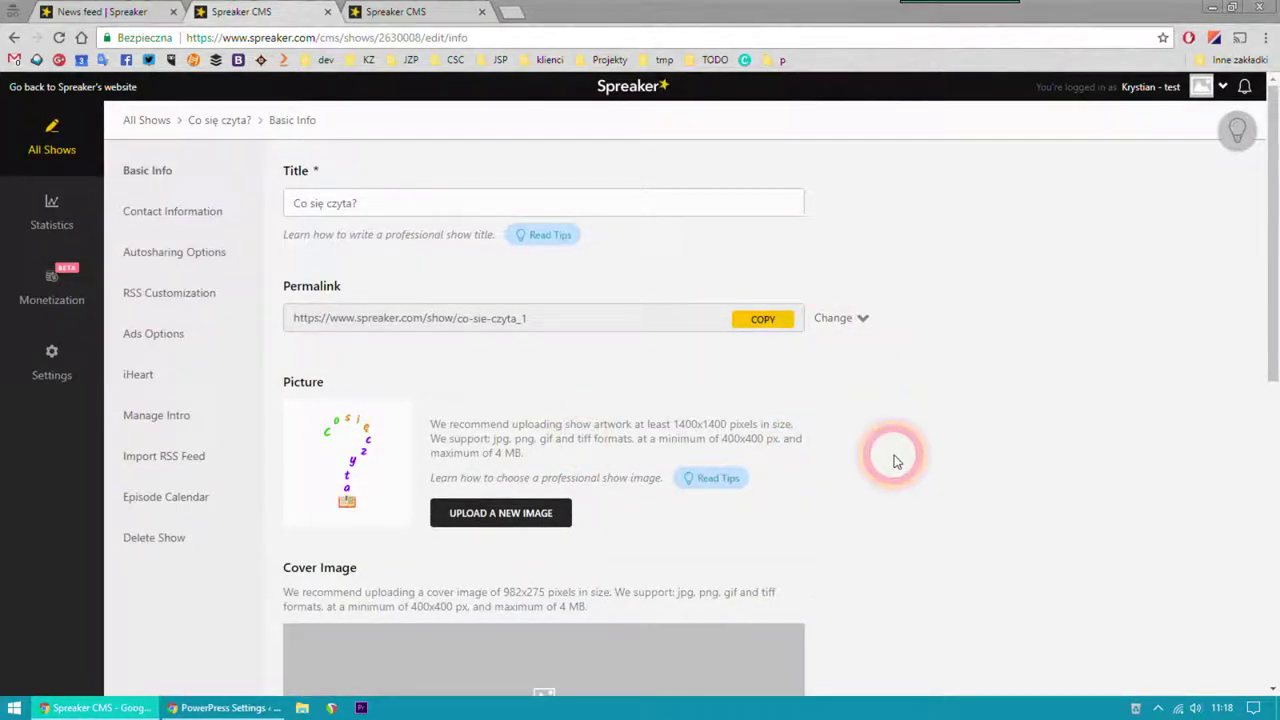
pyautogui.scroll(-5, 896, 460)
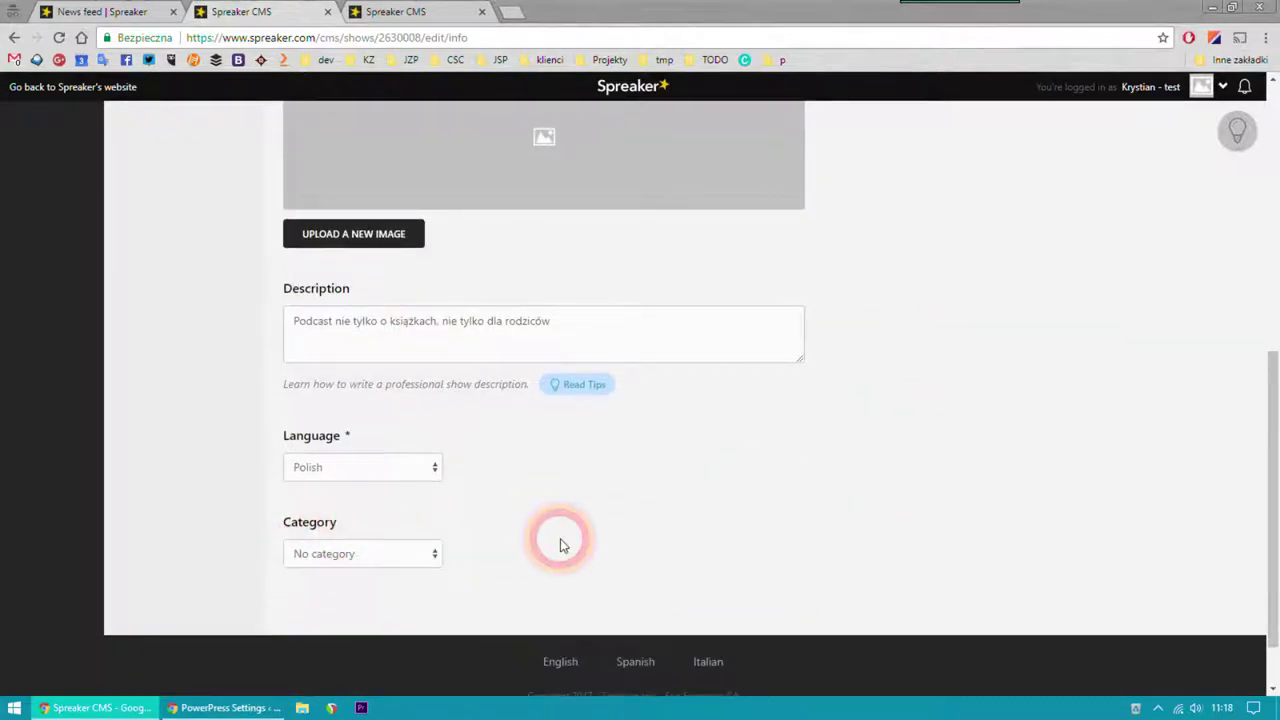
pyautogui.scroll(3, 560, 538)
pyautogui.scroll(3, 452, 448)
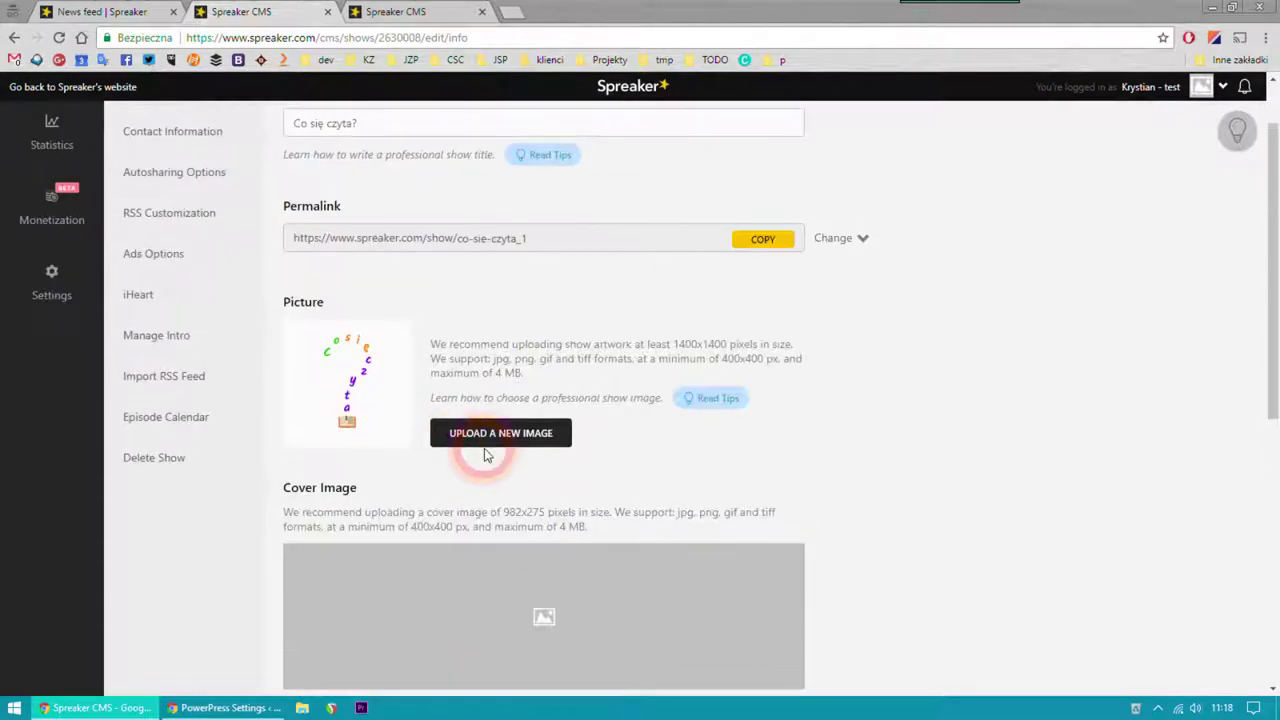
# Step: Look through the show's contact information fields, from email and website to the telephone and text numbers
pyautogui.click(220, 214)
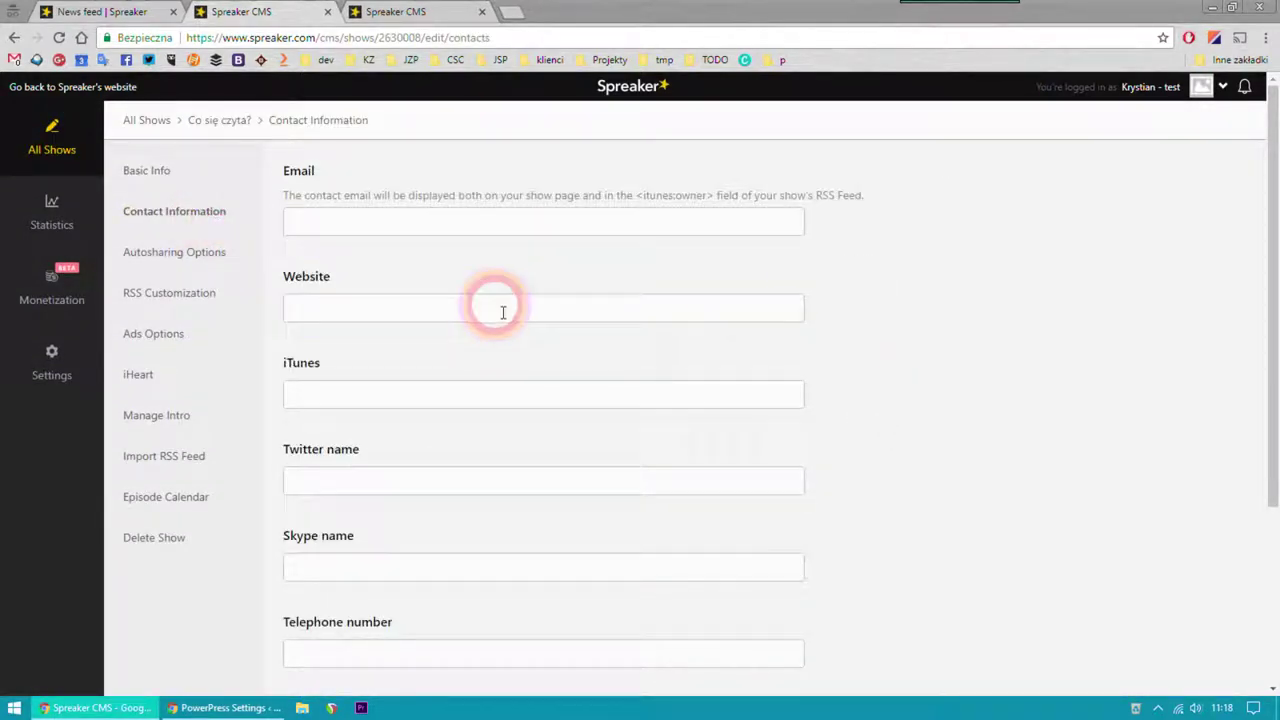
pyautogui.click(527, 222)
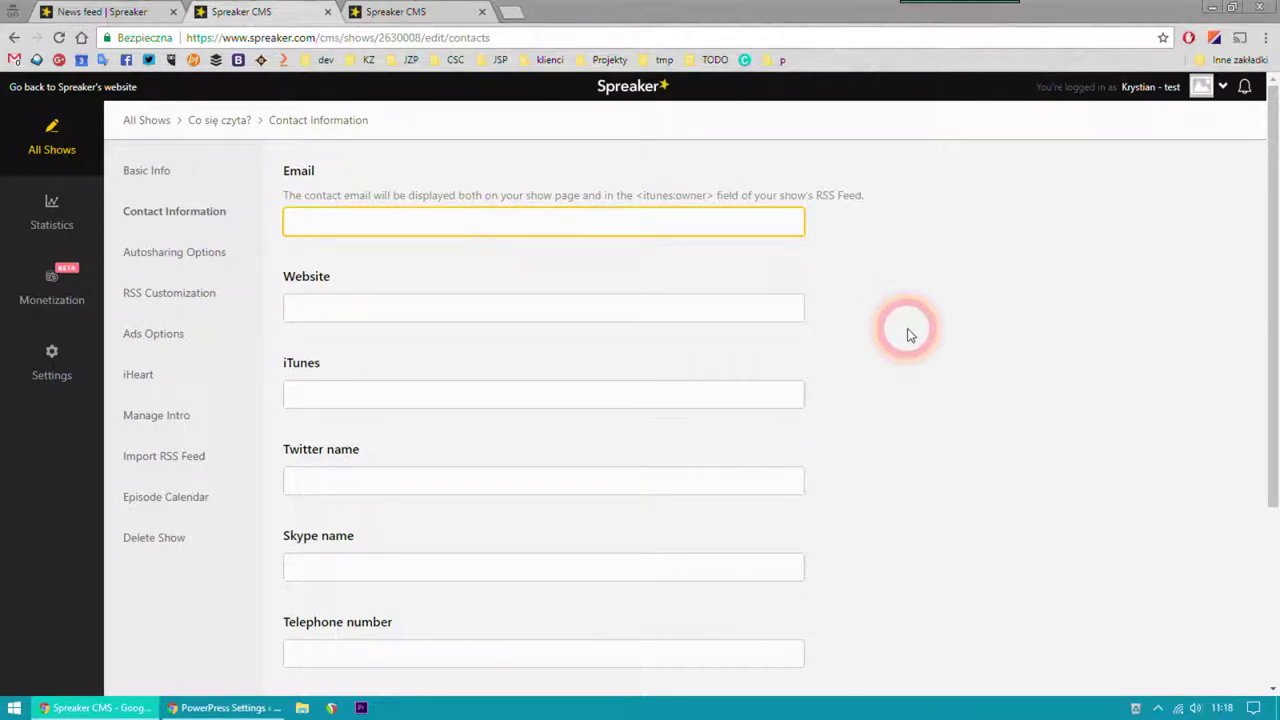
pyautogui.scroll(-3, 910, 335)
pyautogui.scroll(2, 910, 335)
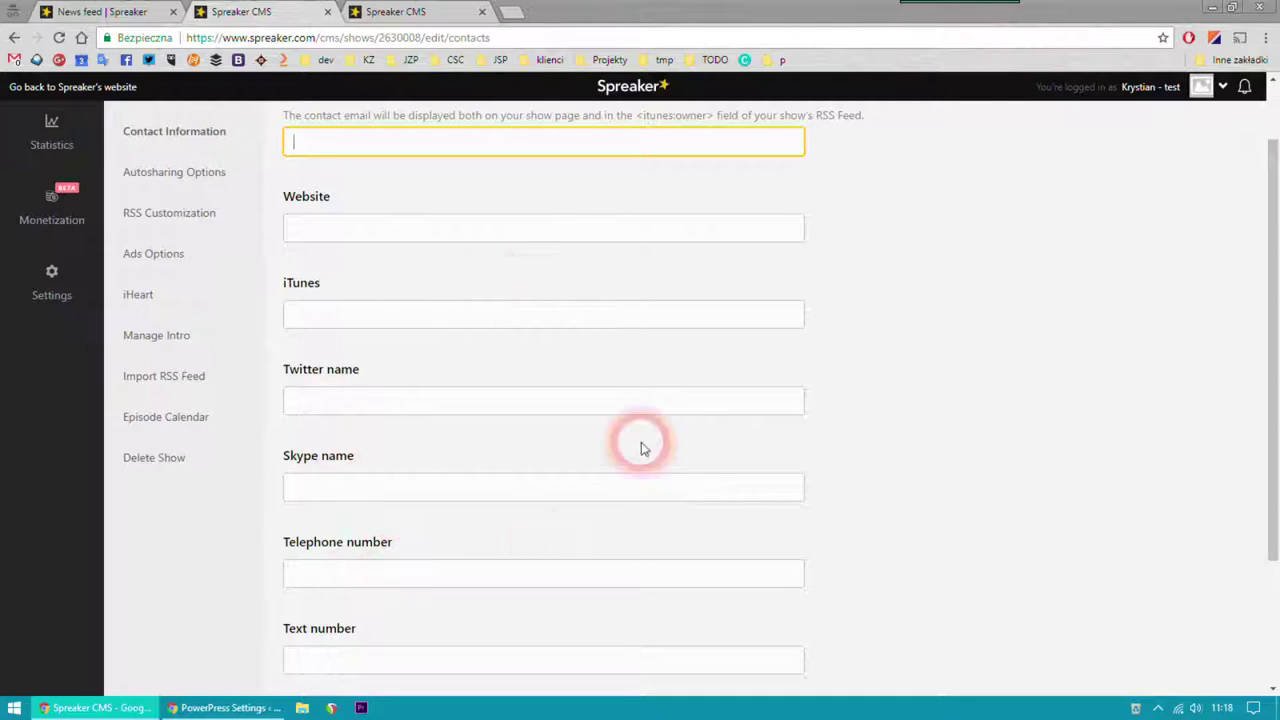
# Step: Return to the Spreaker news feed and open the account's public profile
pyautogui.click(65, 14)
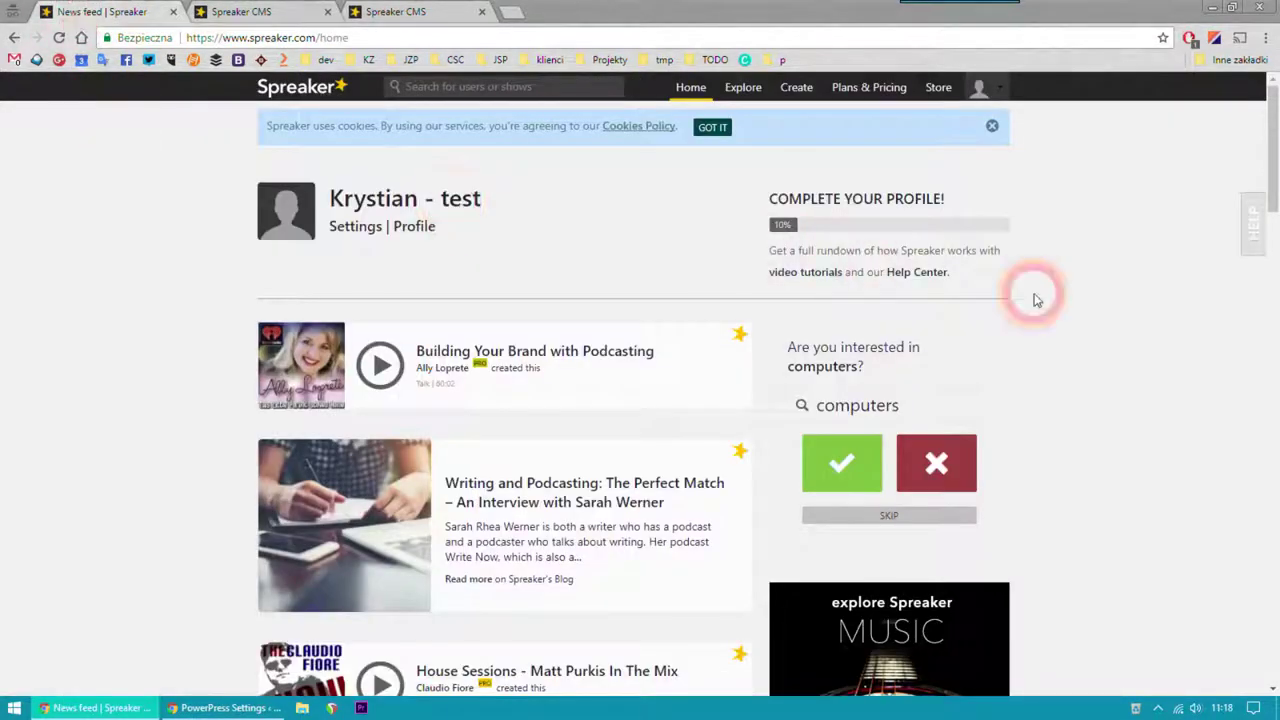
pyautogui.moveTo(990, 90)
pyautogui.click(980, 114)
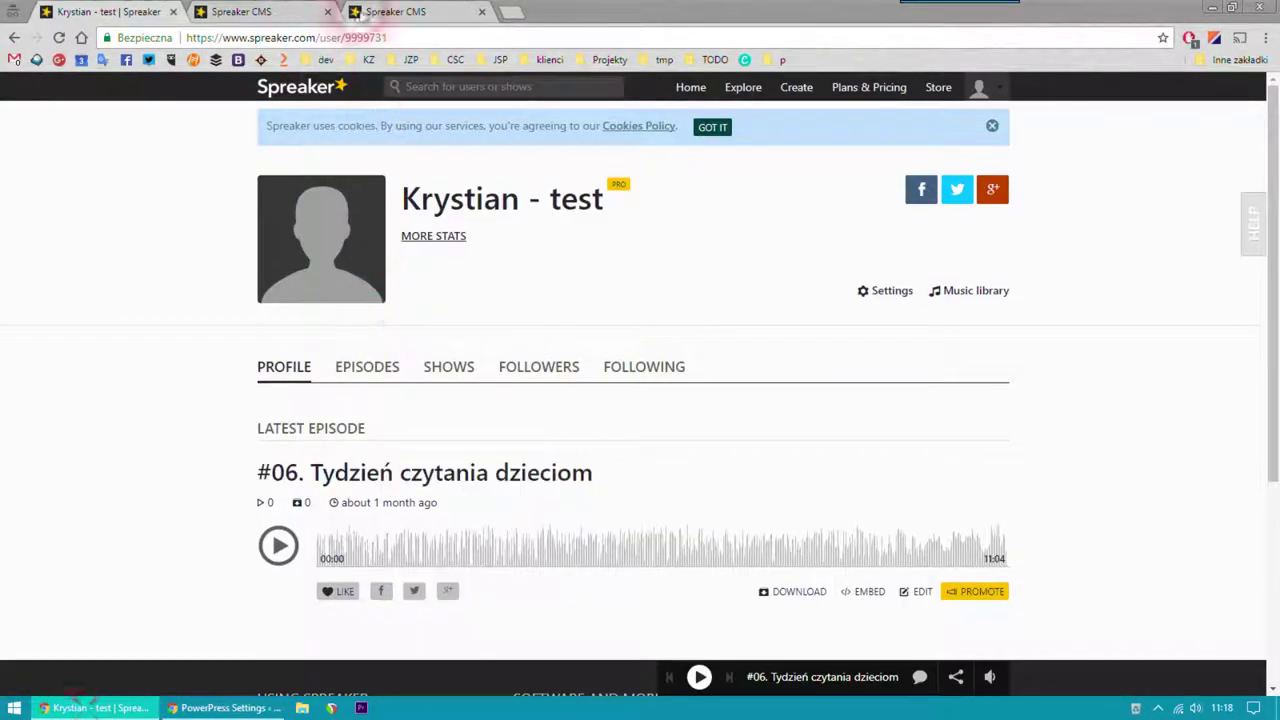
# Step: Review the show's RSS customization page in Spreaker, from the feed mode and iTunes fields to the tracking URL prefix and preview
pyautogui.click(270, 11)
pyautogui.scroll(2, 250, 292)
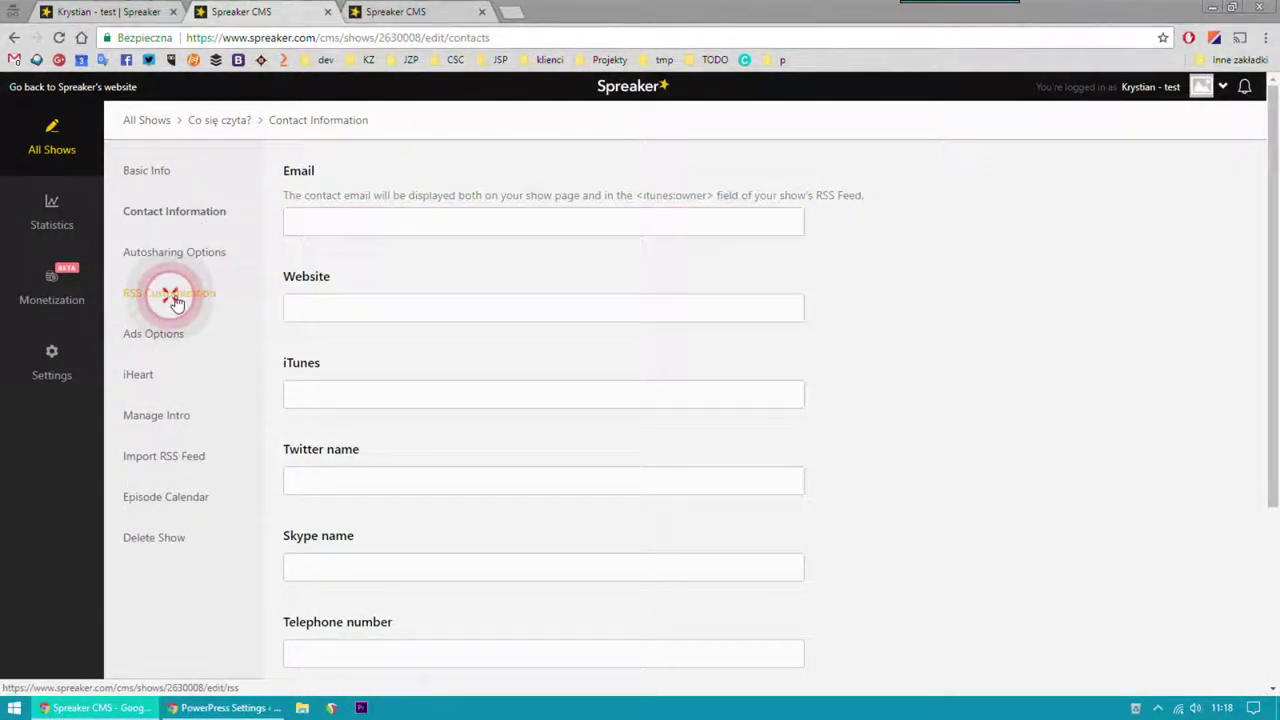
pyautogui.click(175, 300)
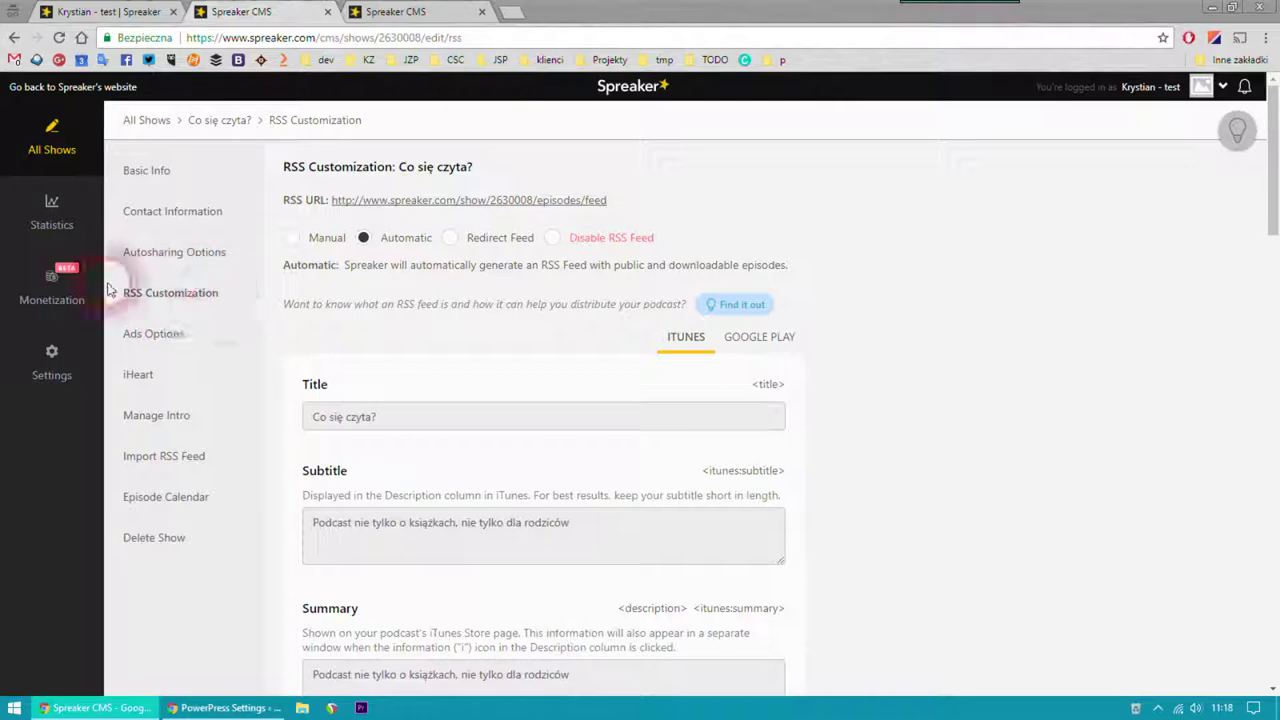
pyautogui.scroll(-6, 937, 407)
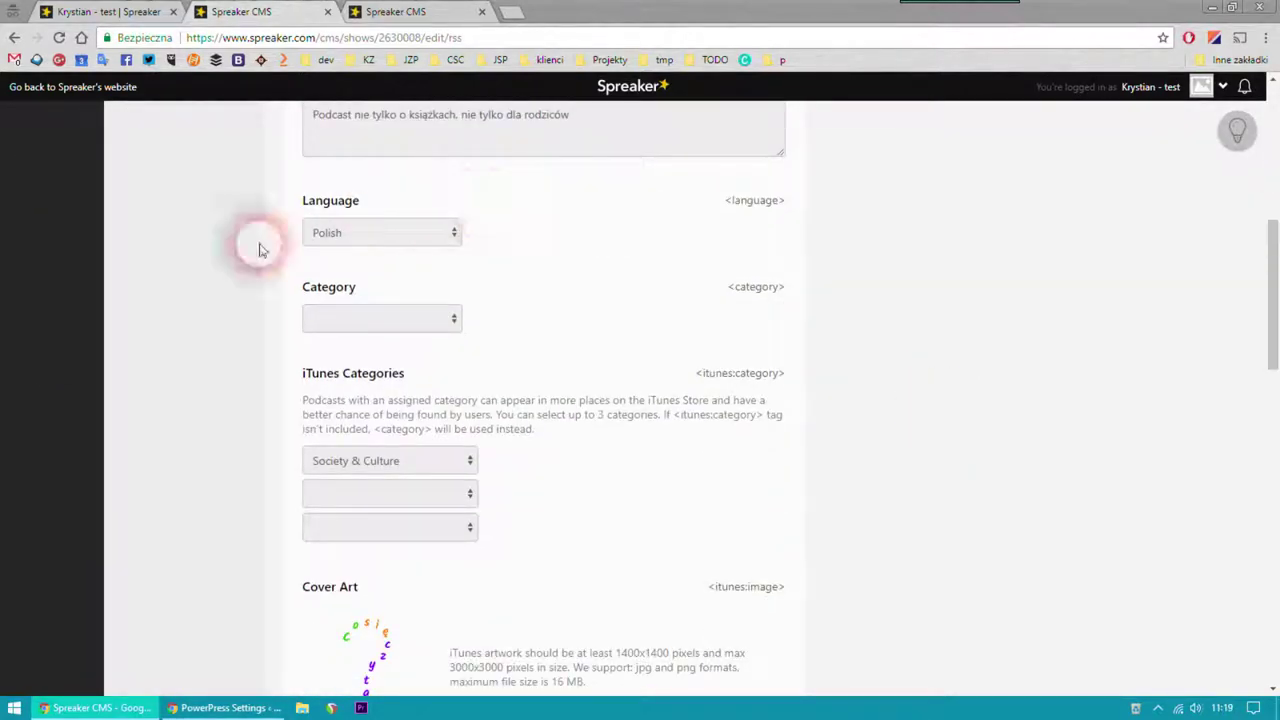
pyautogui.scroll(-1, 718, 393)
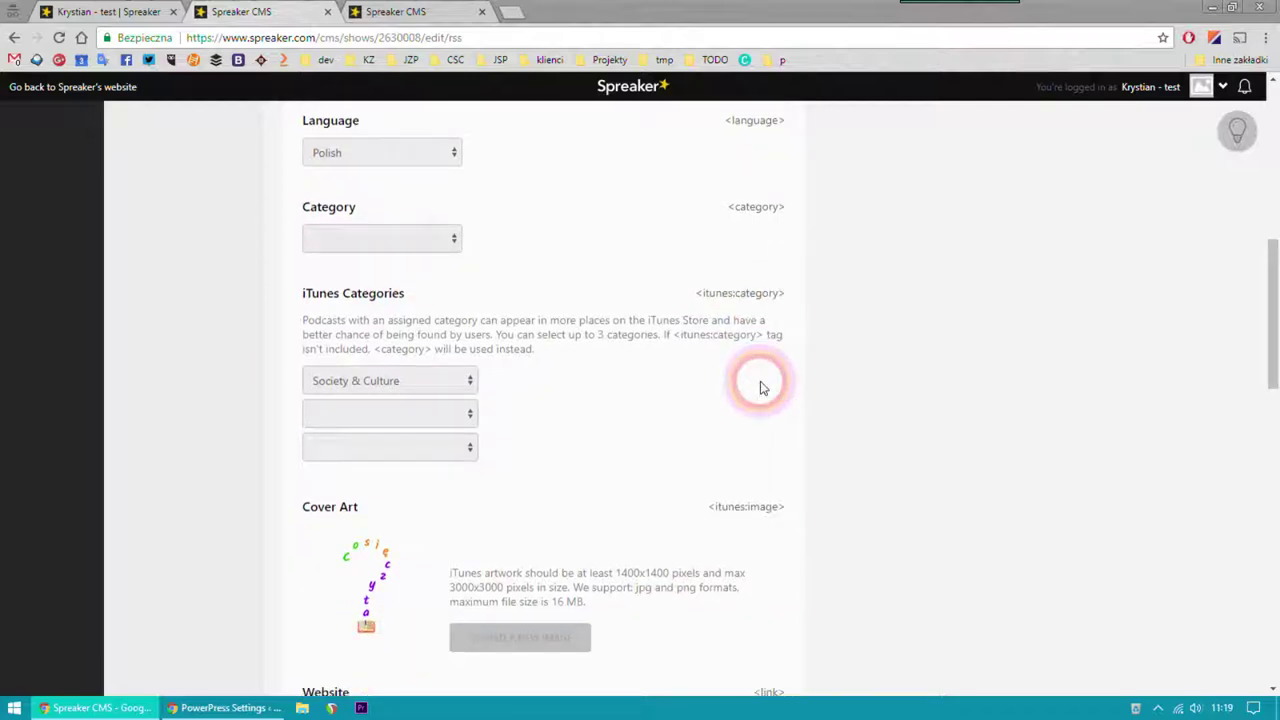
pyautogui.scroll(-1, 486, 334)
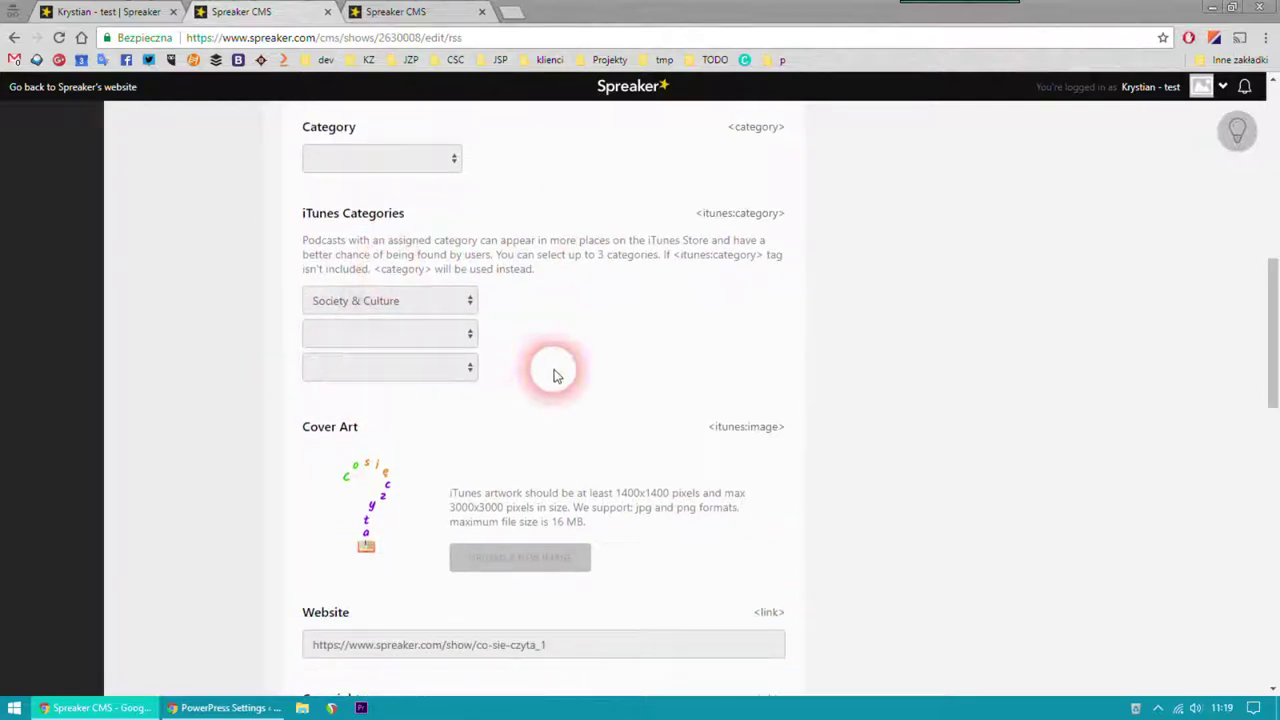
pyautogui.scroll(-6, 560, 378)
pyautogui.scroll(-5, 826, 463)
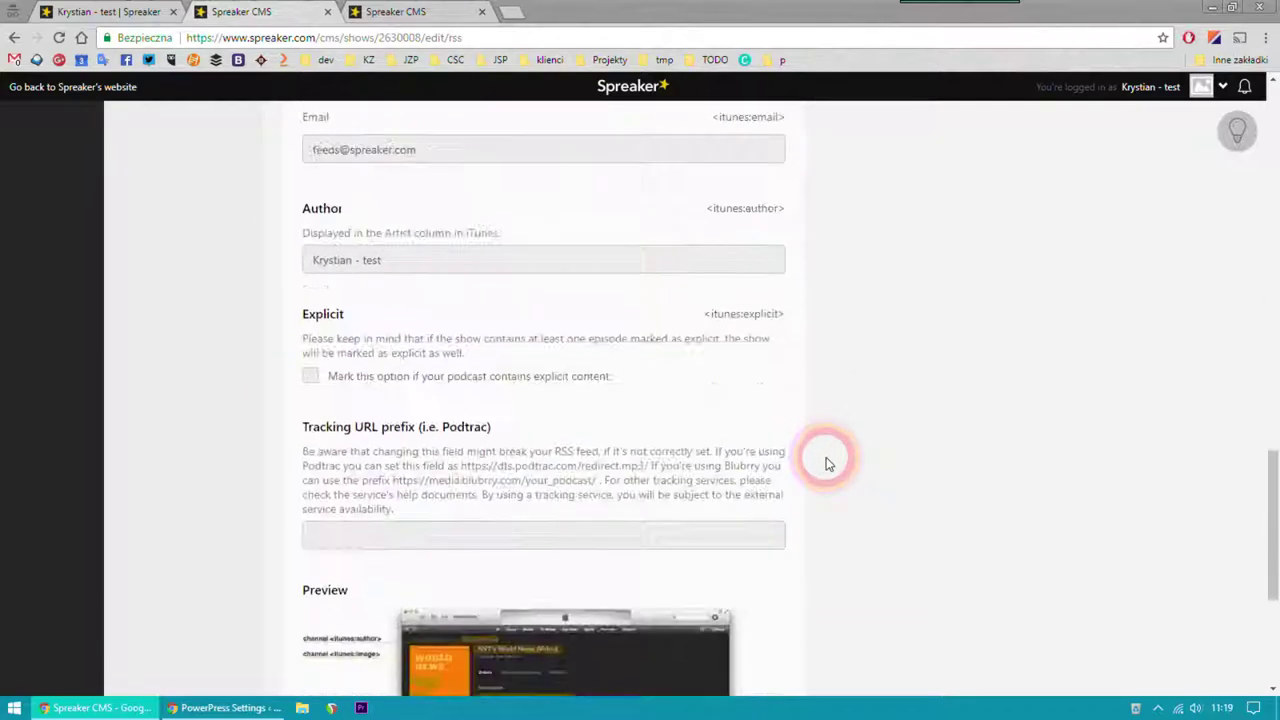
pyautogui.scroll(-3, 826, 463)
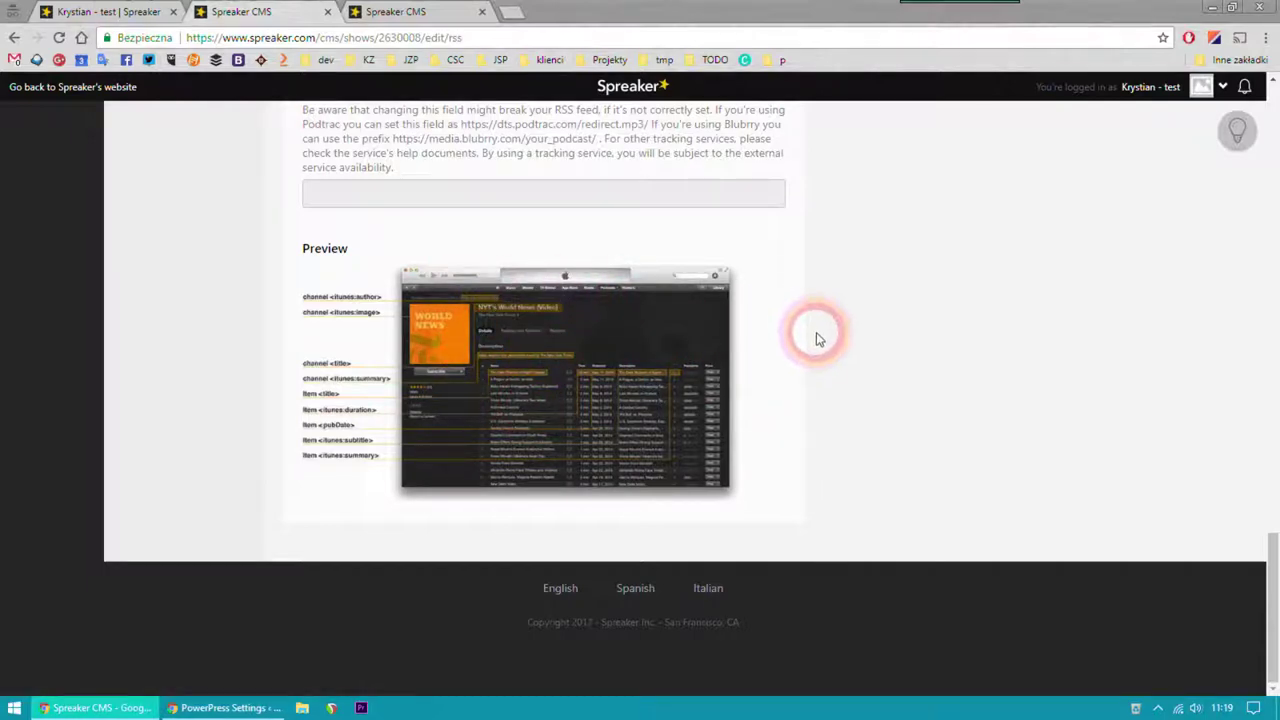
pyautogui.scroll(8, 803, 351)
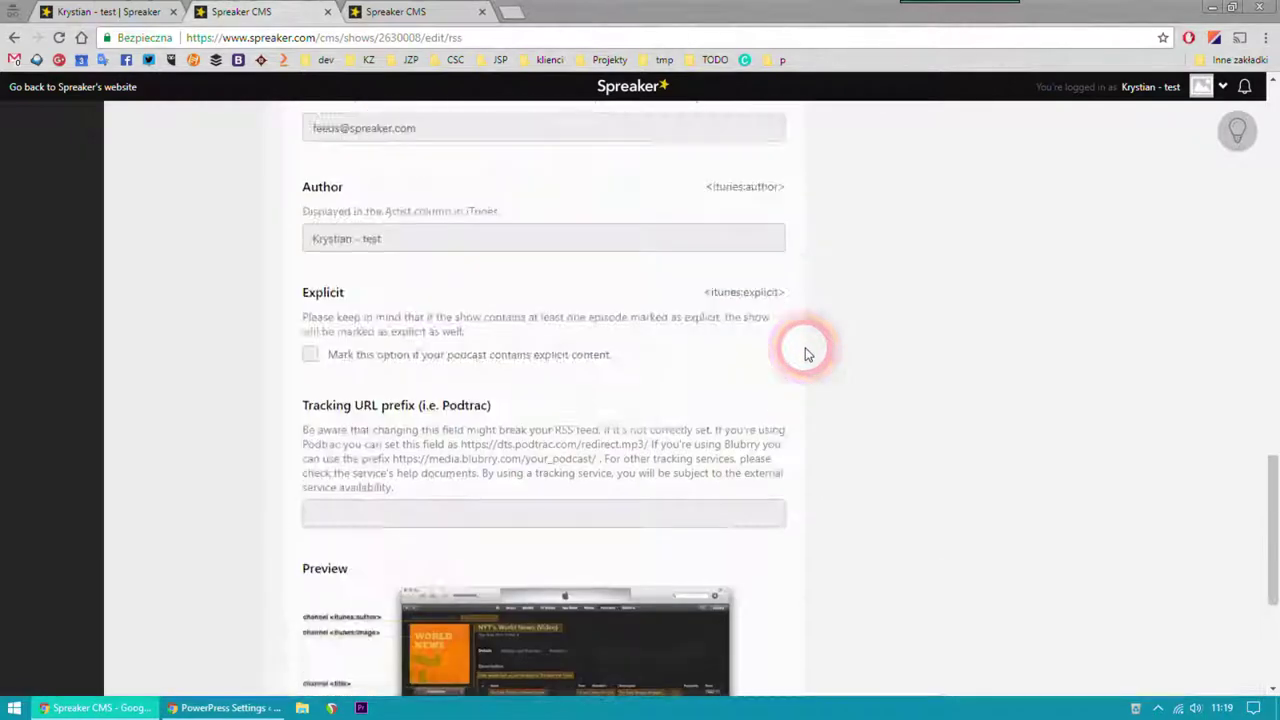
pyautogui.scroll(10, 808, 353)
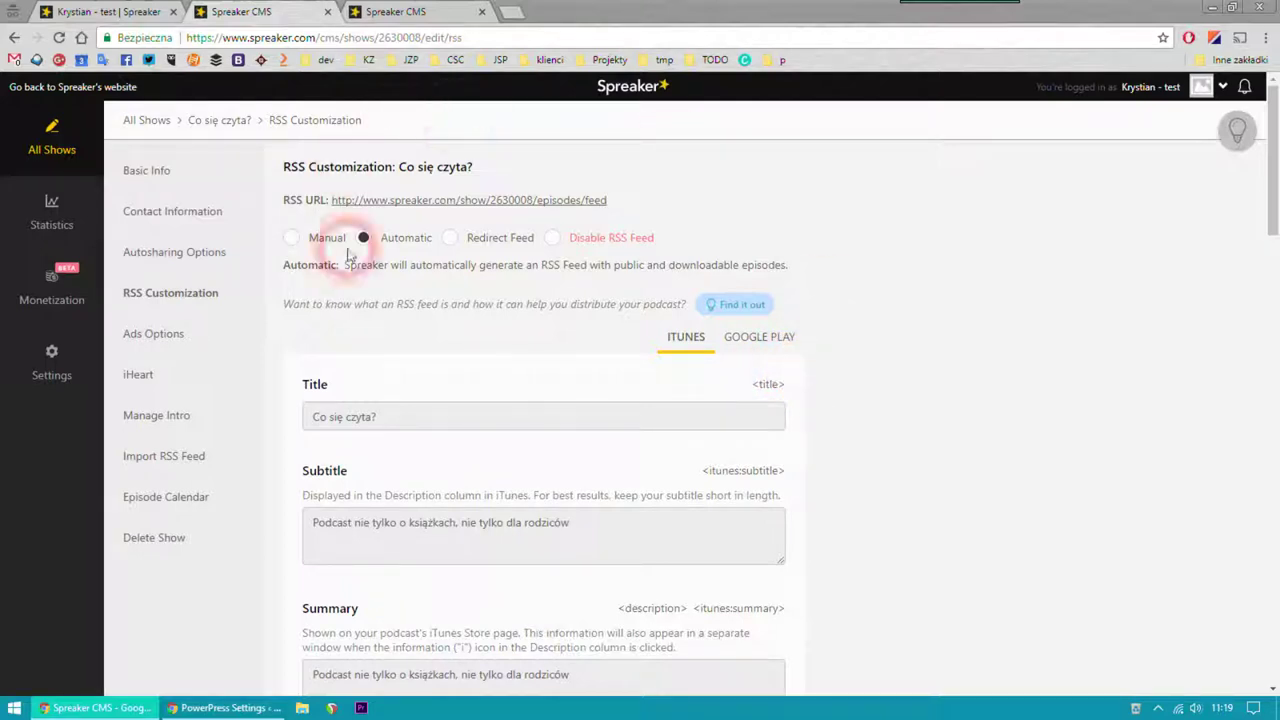
# Step: Return to the episode list of the Co się czyta? show and switch to the PowerPress settings in WordPress
pyautogui.click(230, 128)
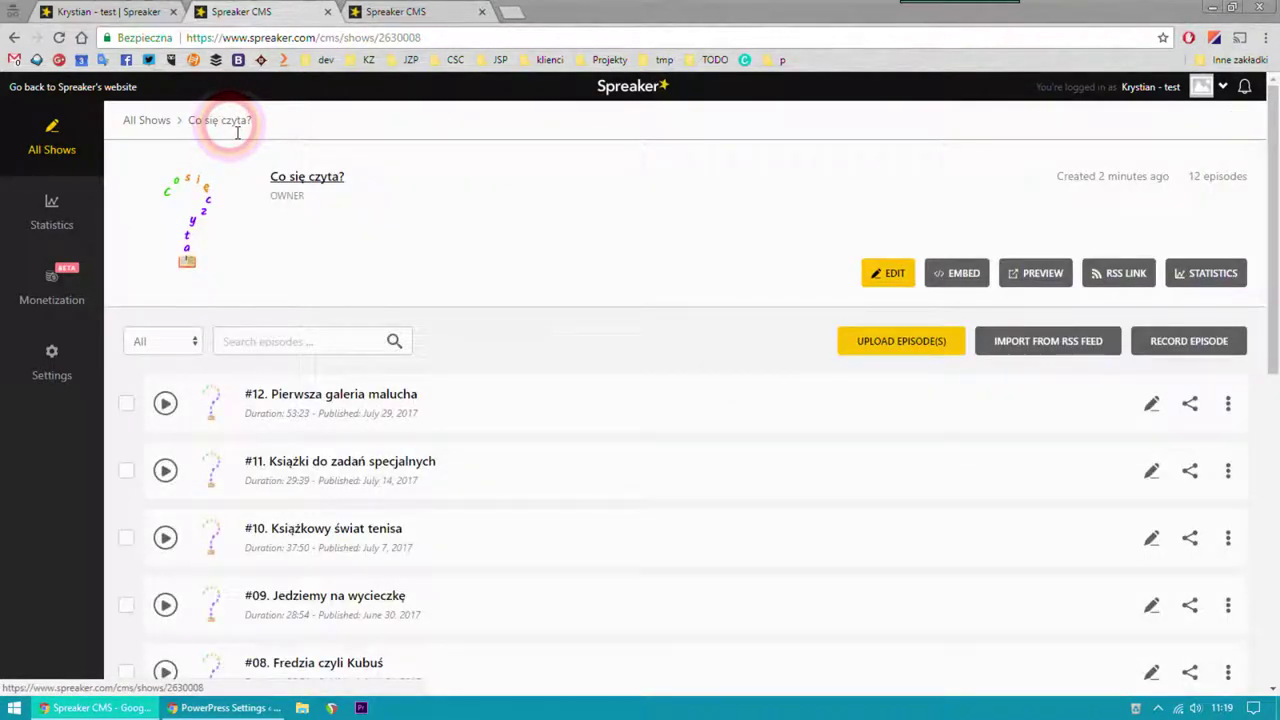
pyautogui.hotkey('alt', 'Tab')
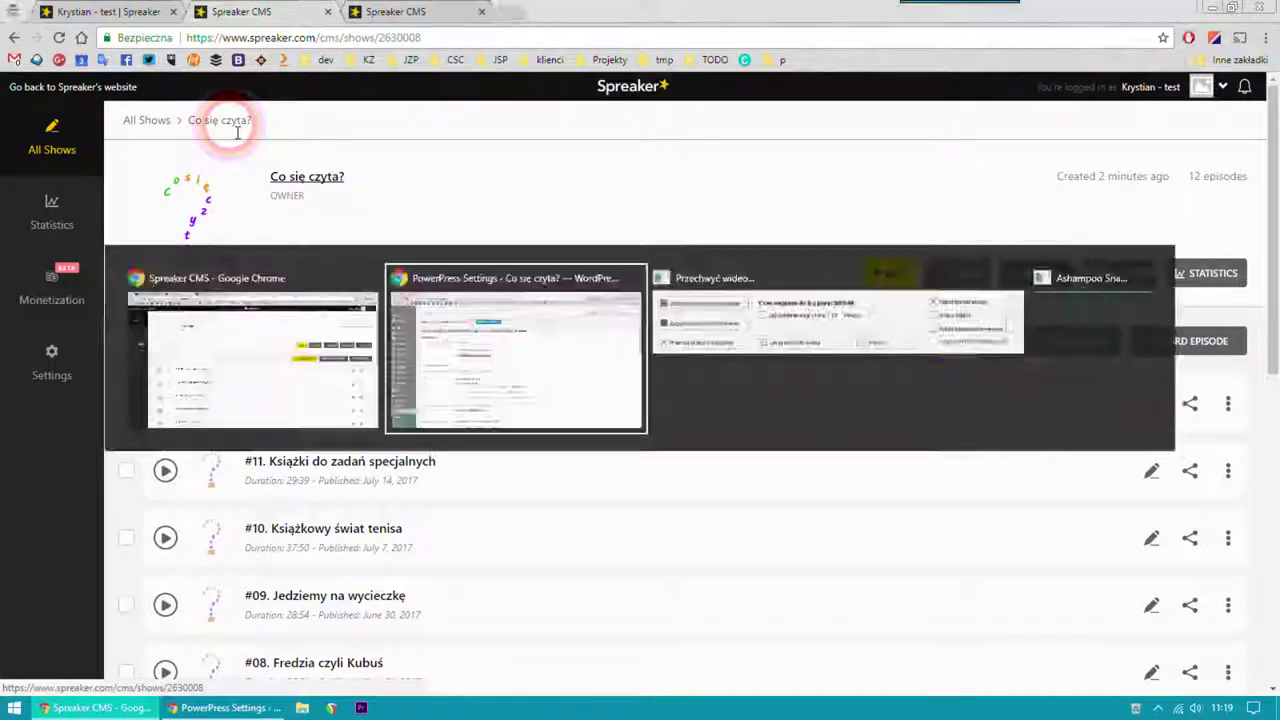
pyautogui.click(237, 337)
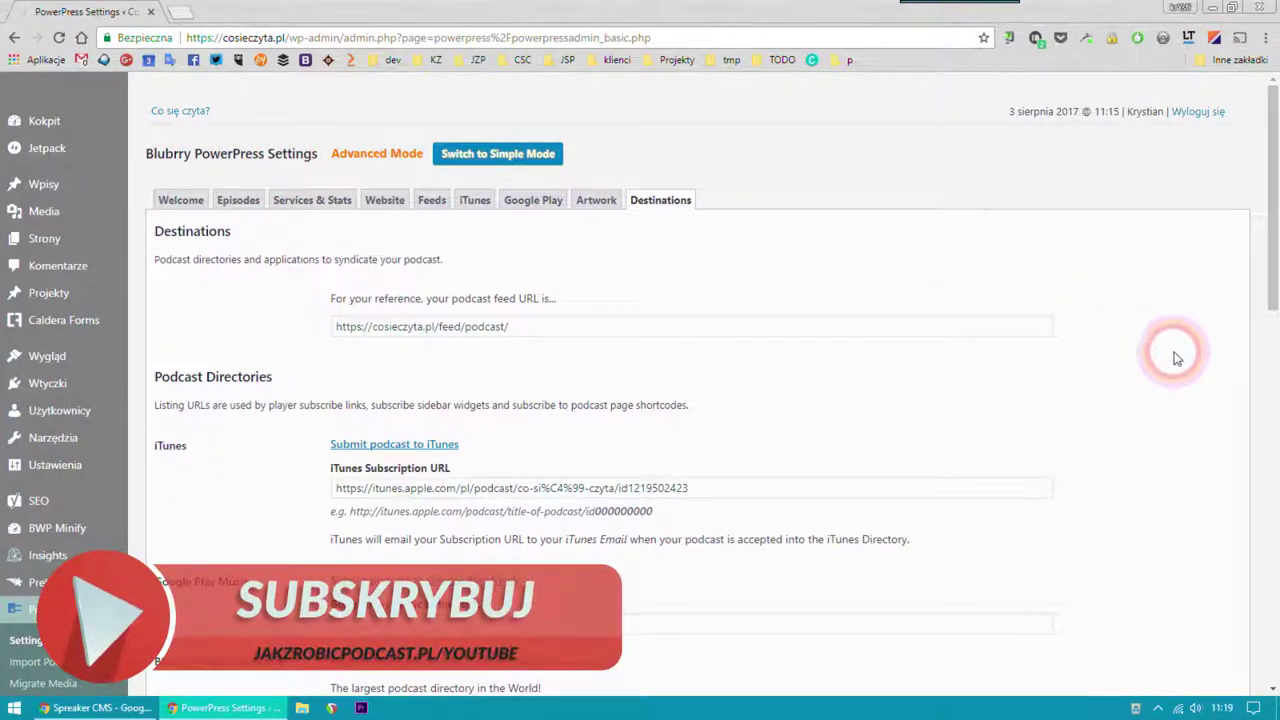
# Step: Check in the PowerPress advanced options that Custom Podcast Channels is enabled, leaving Category Podcasting off
pyautogui.click(184, 203)
pyautogui.scroll(-2, 455, 405)
pyautogui.scroll(-1, 462, 405)
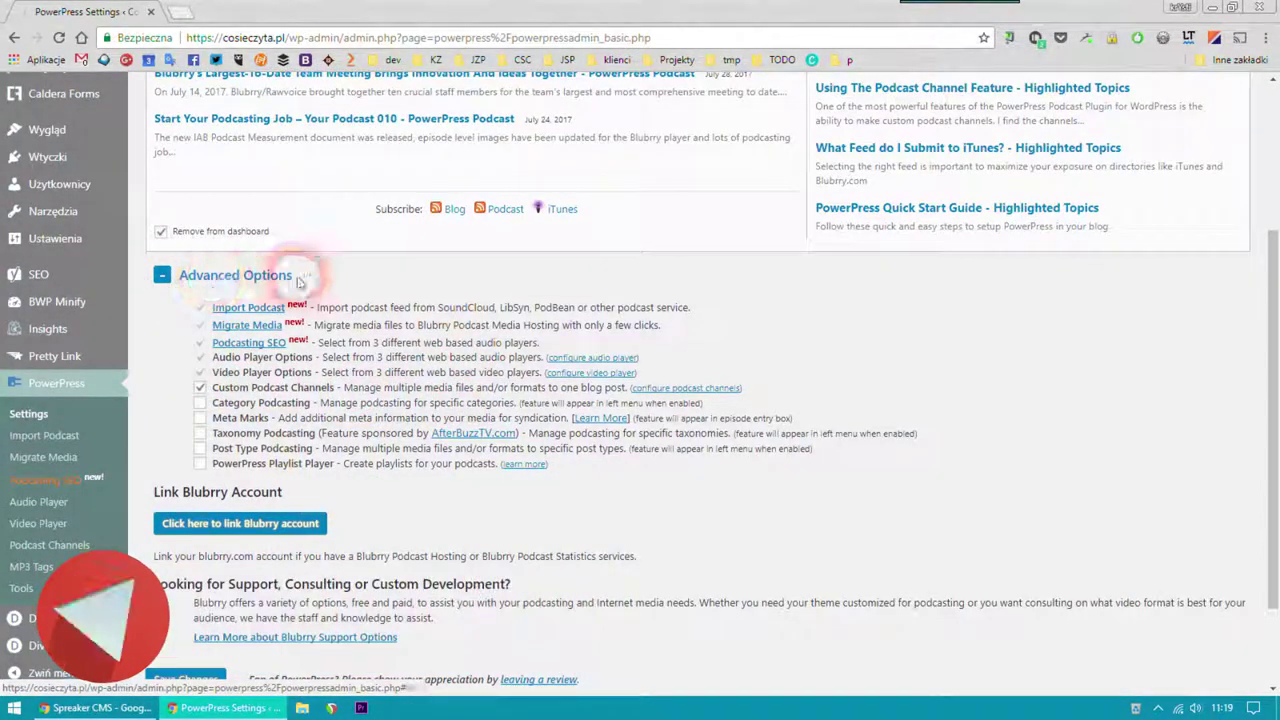
pyautogui.click(201, 402)
pyautogui.click(201, 402)
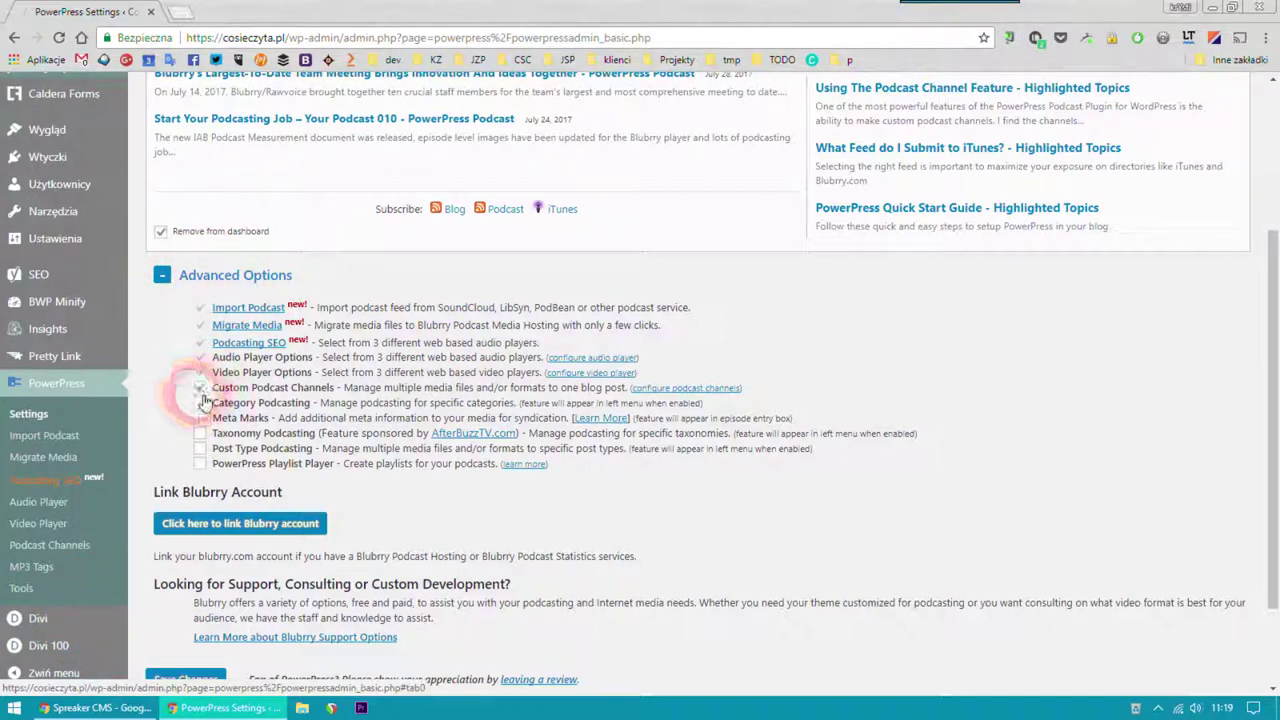
pyautogui.click(200, 387)
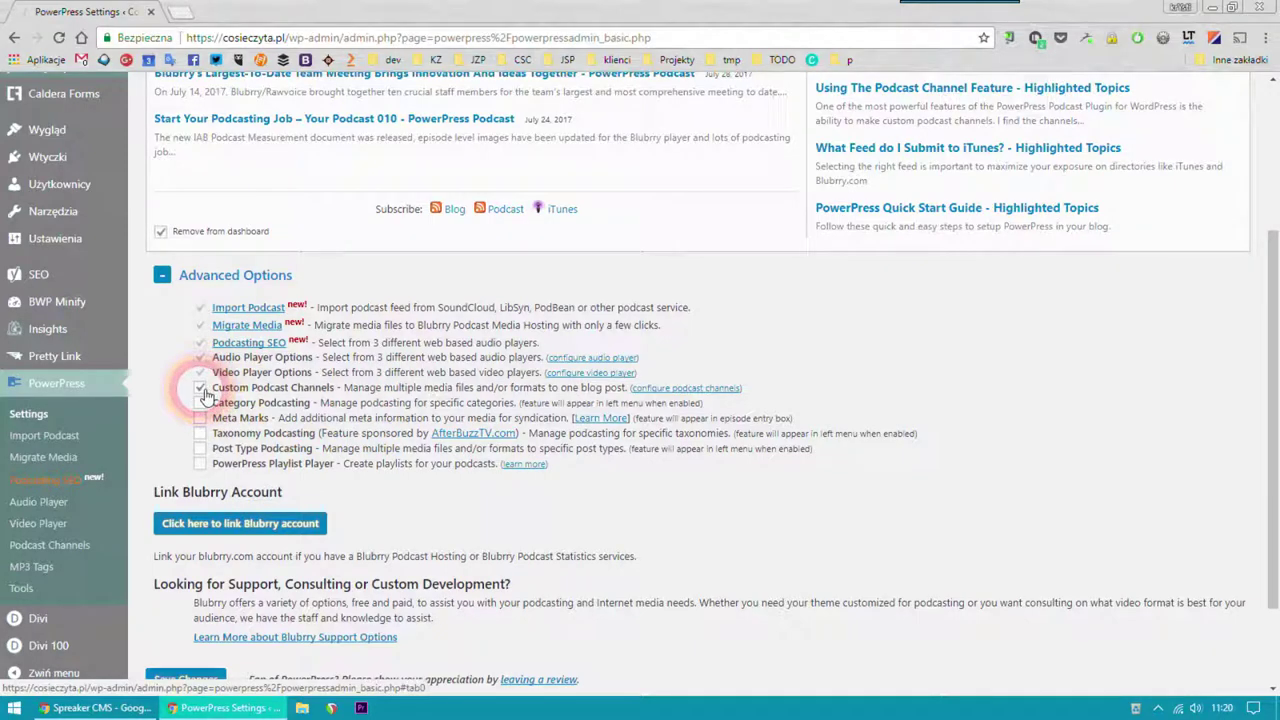
pyautogui.scroll(-2, 180, 423)
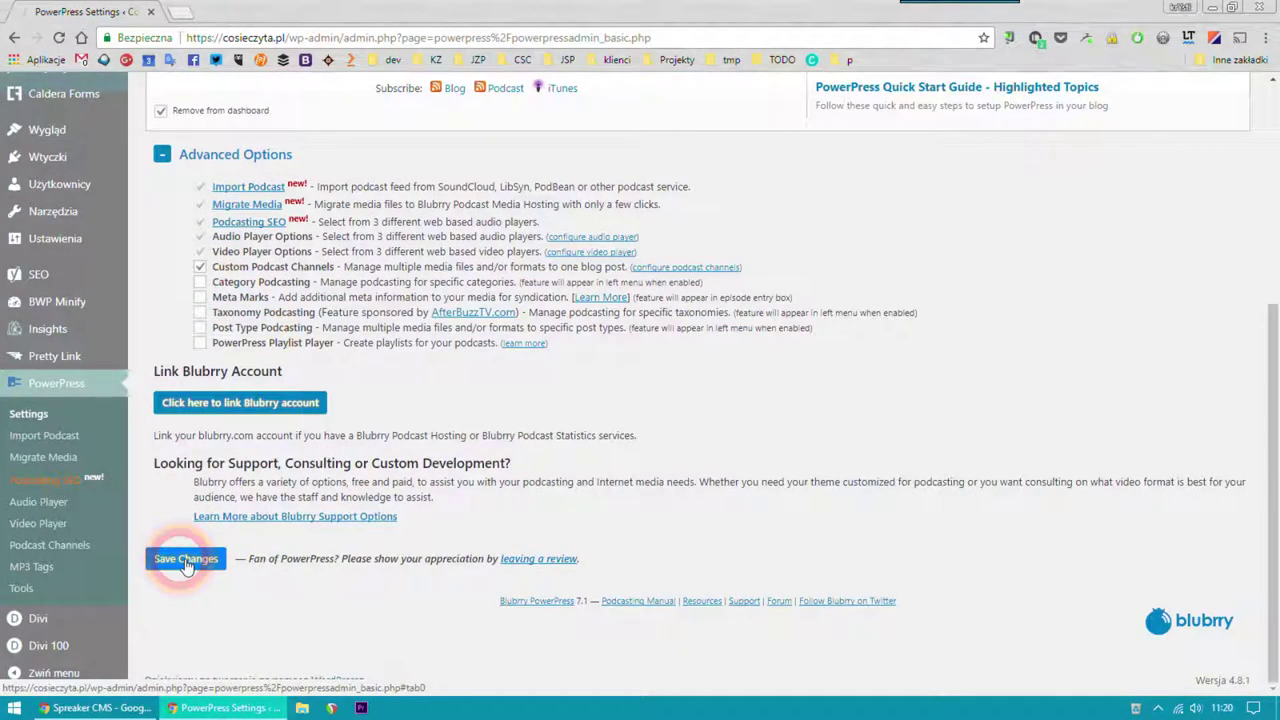
# Step: Open the default Podcast channel for editing and go to the New Feed URL setting in its iTunes options
pyautogui.click(76, 548)
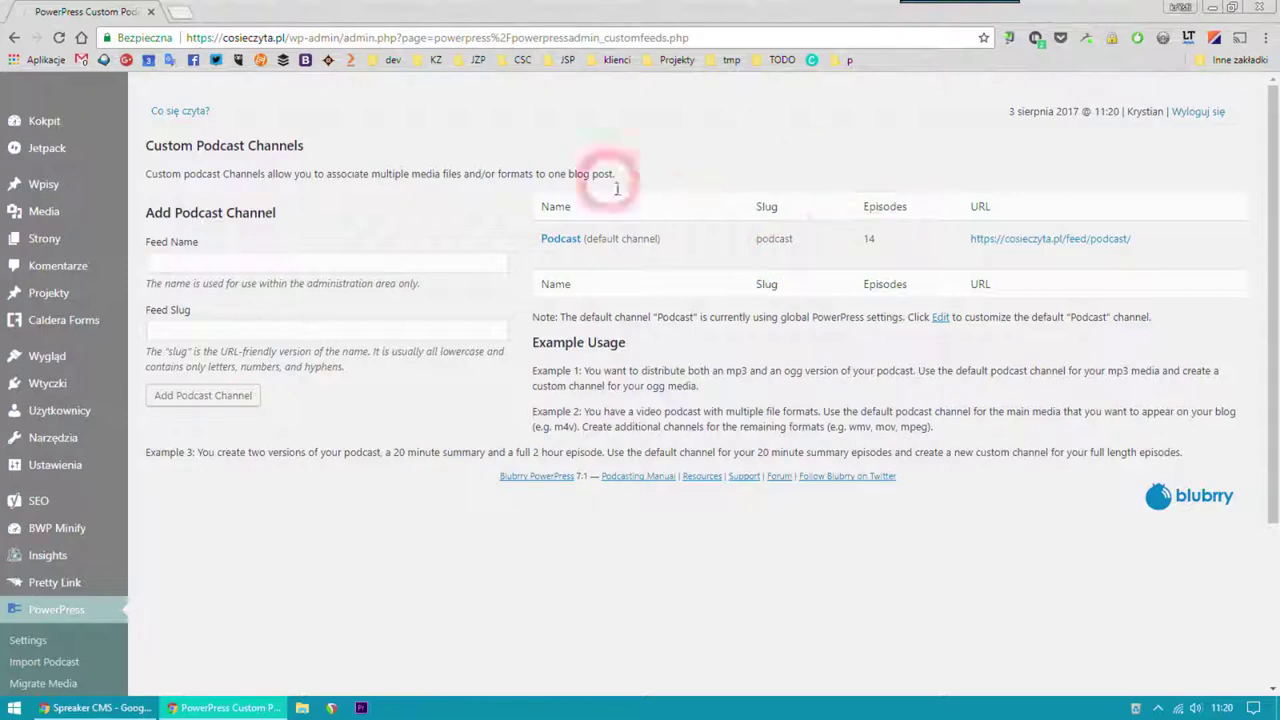
pyautogui.click(230, 262)
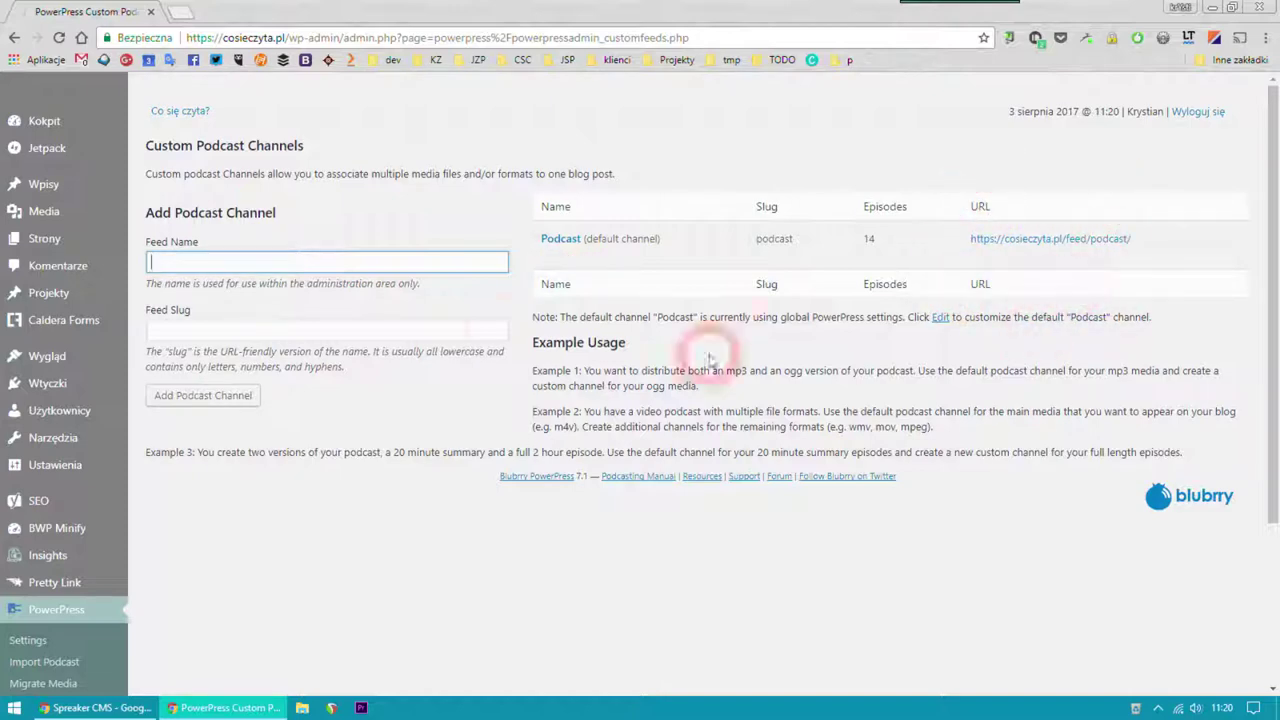
pyautogui.click(549, 258)
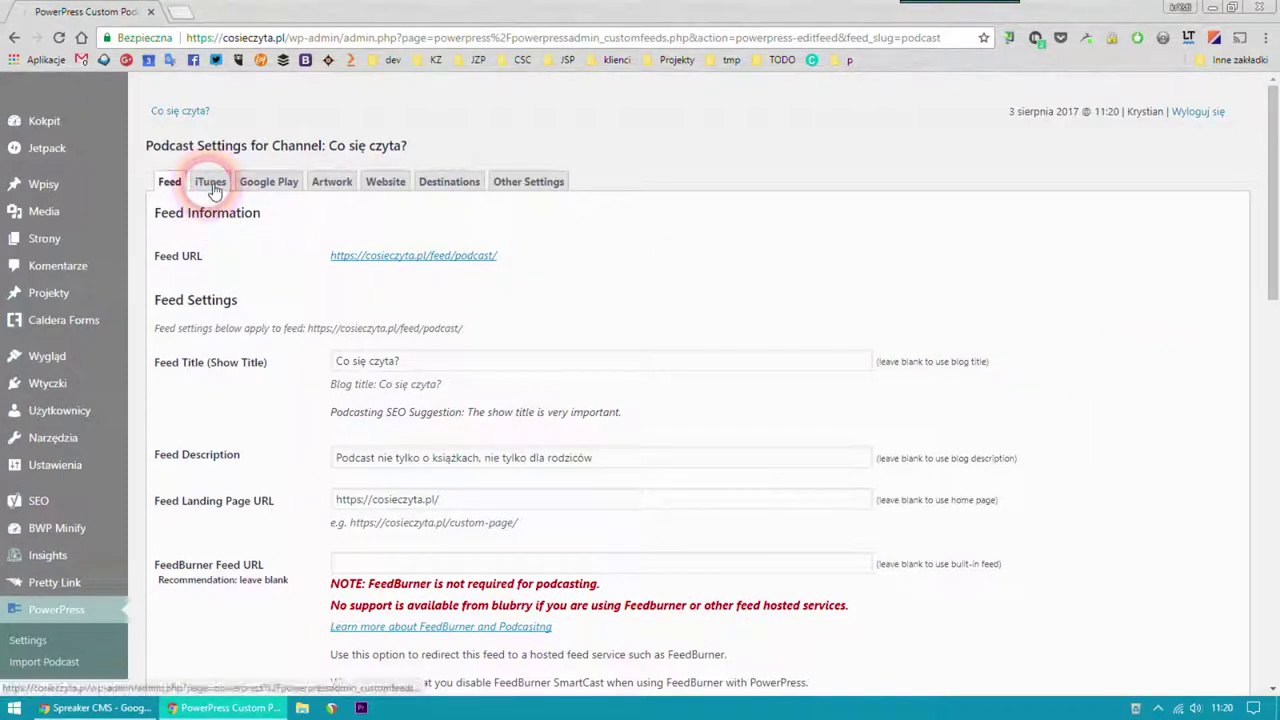
pyautogui.click(213, 190)
pyautogui.scroll(-10, 243, 314)
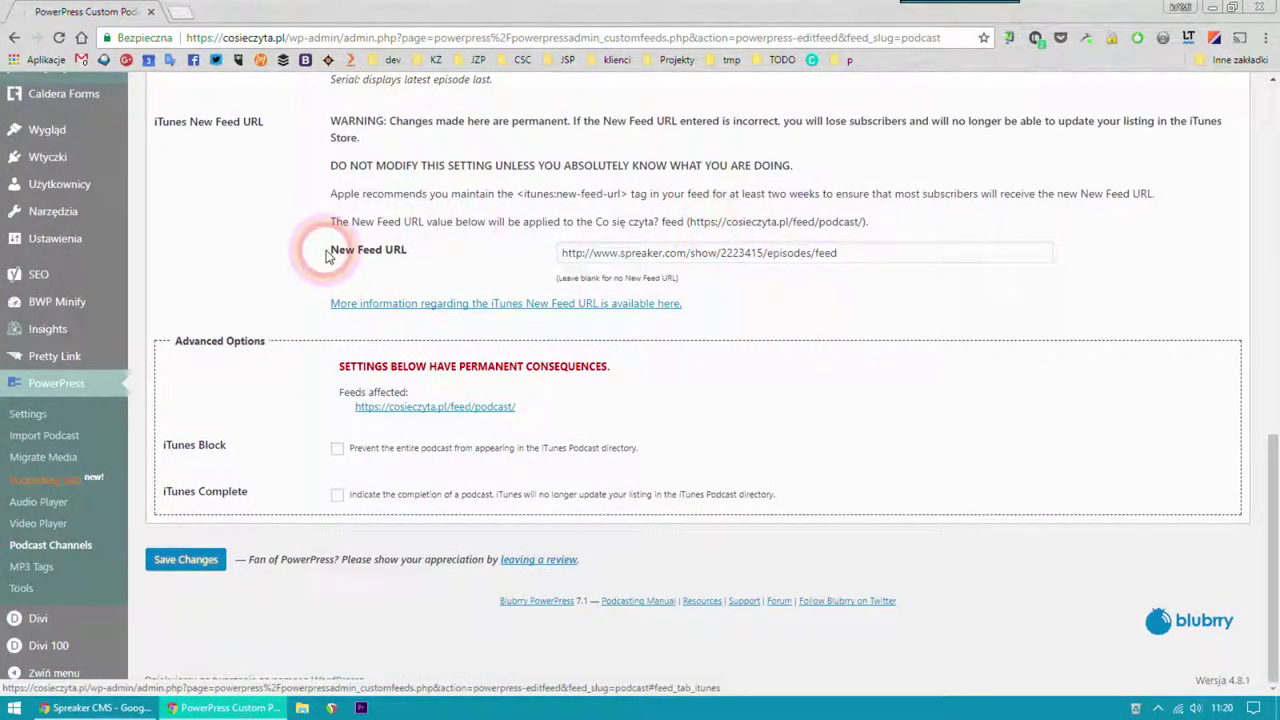
# Step: Examine the iTunes New Feed URL setting and the Spreaker feed address it holds
pyautogui.moveTo(340, 257); pyautogui.dragTo(420, 257)
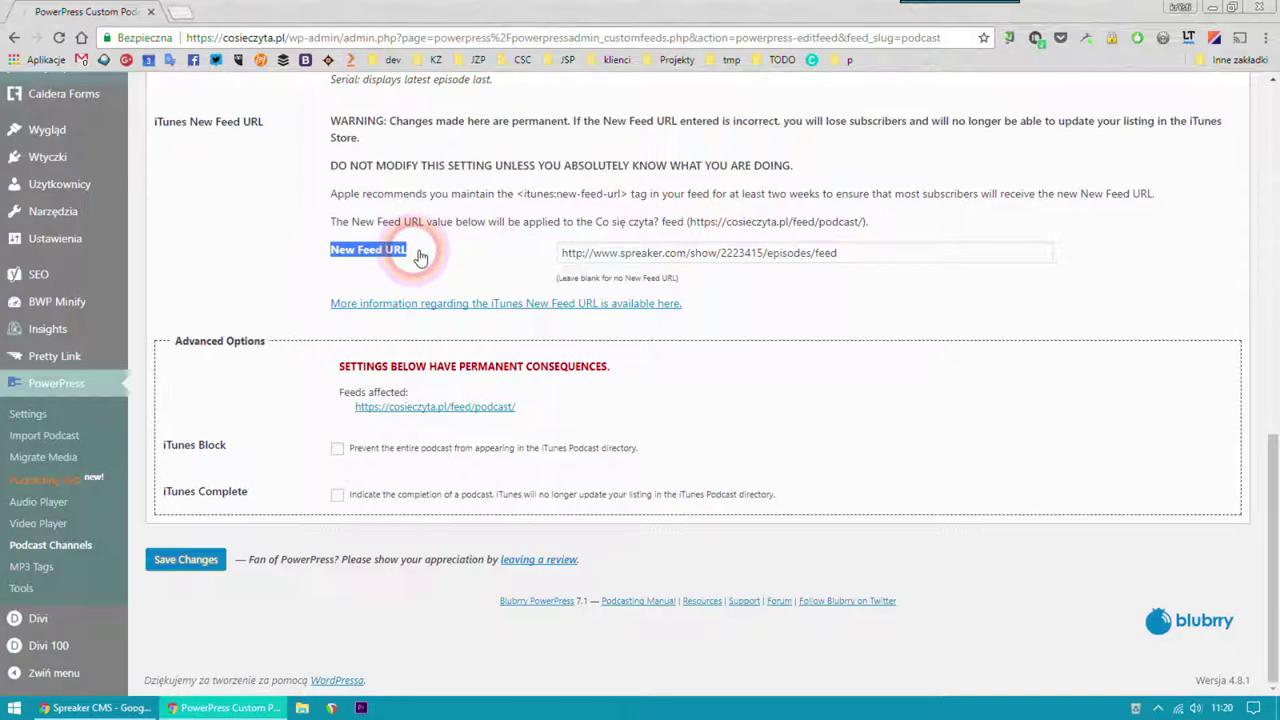
pyautogui.click(254, 291)
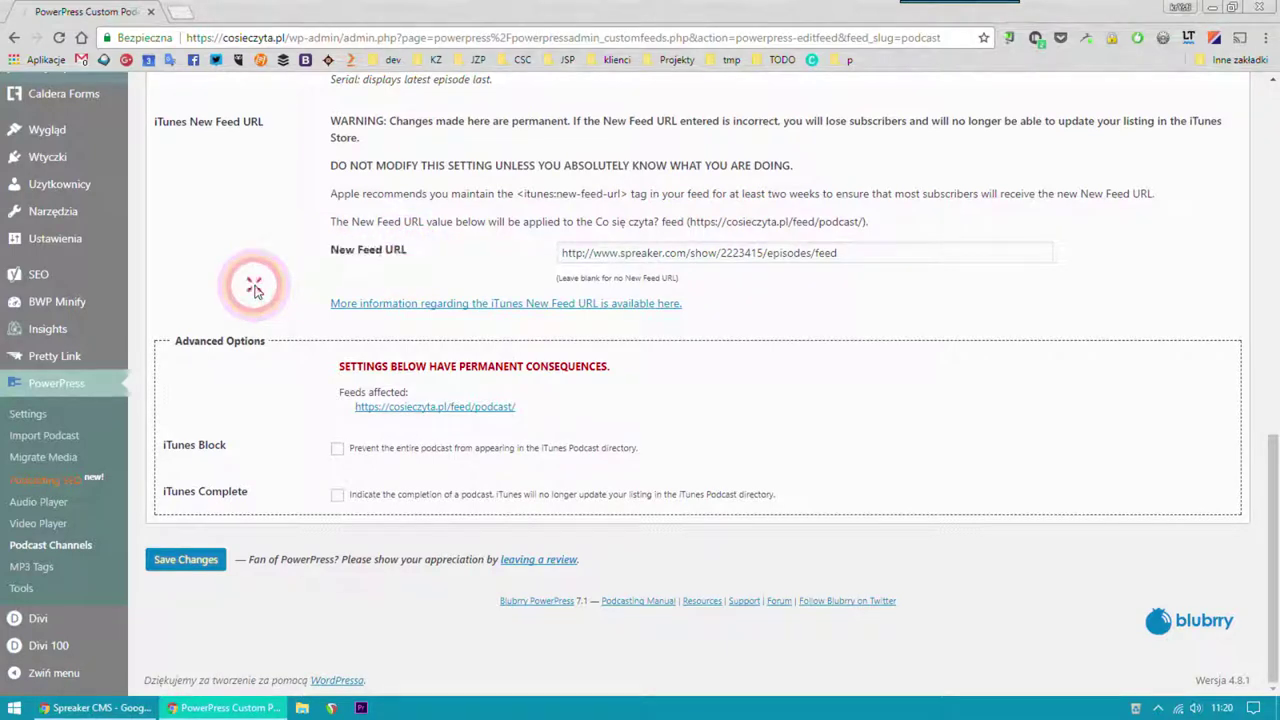
pyautogui.click(563, 254)
pyautogui.moveTo(563, 254); pyautogui.dragTo(862, 280)
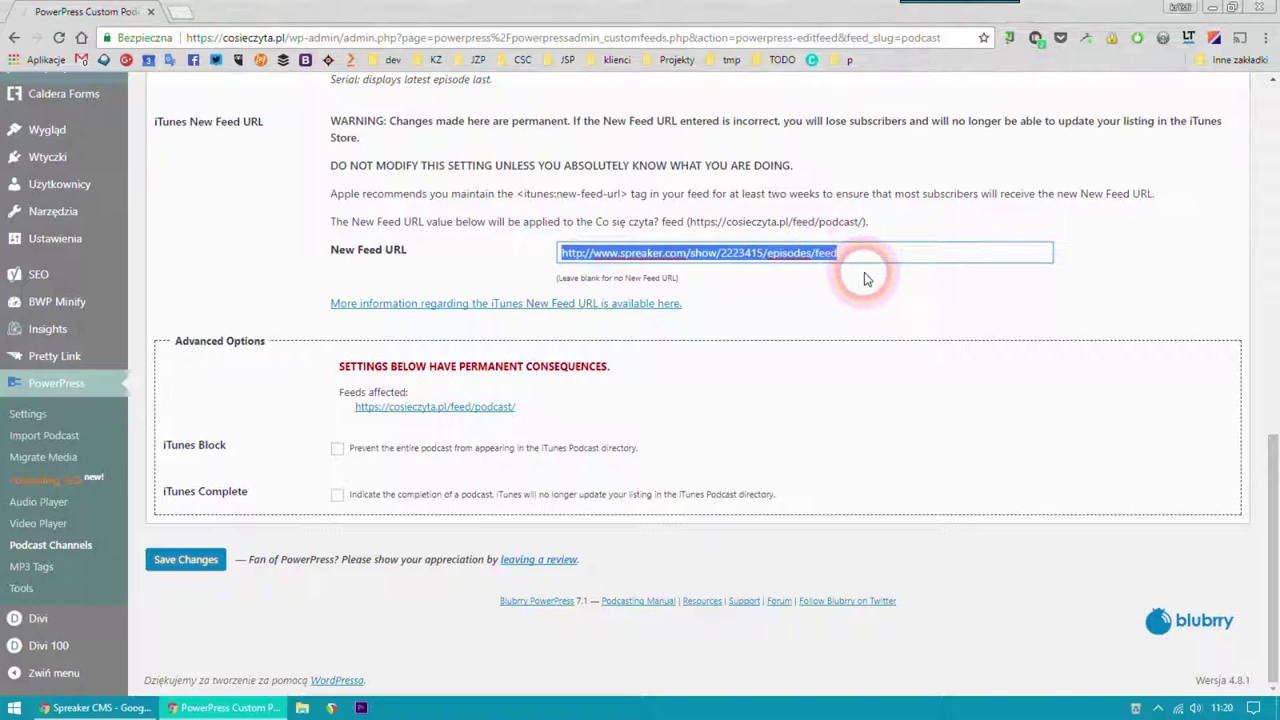
pyautogui.click(864, 274)
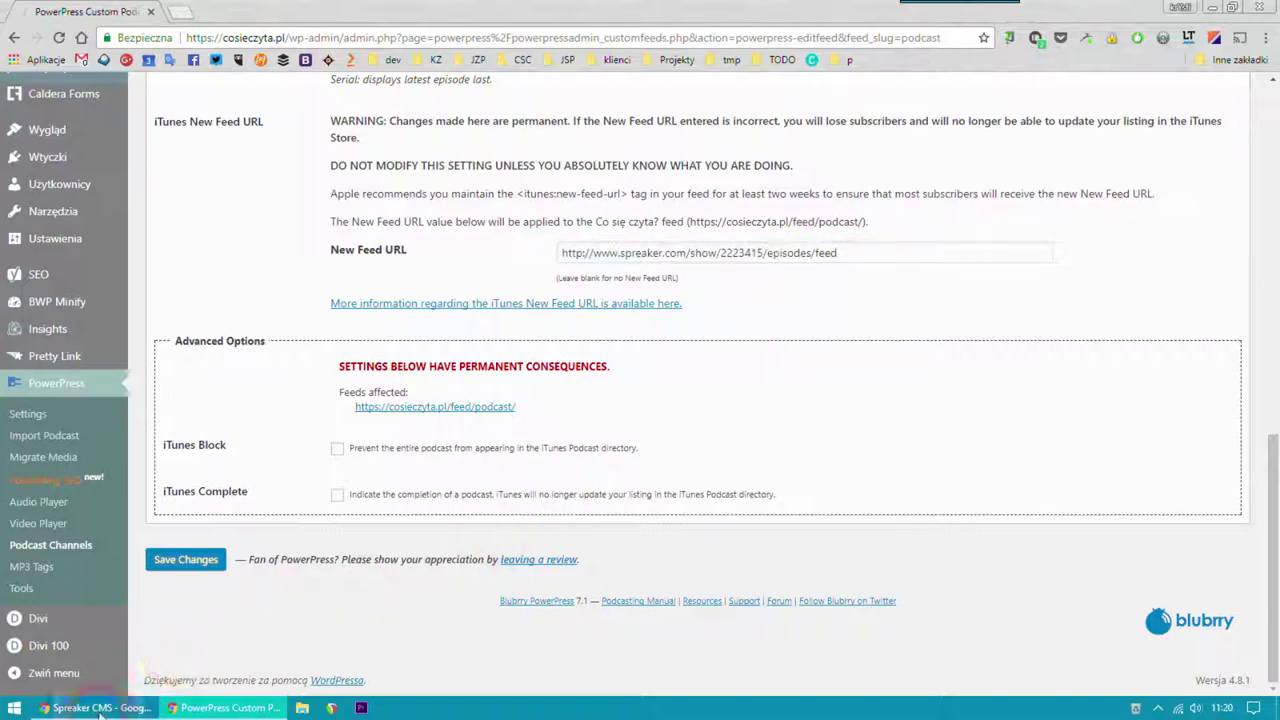
# Step: Switch to Spreaker and copy the RSS feed link of the Co się czyta? show
pyautogui.moveTo(100, 708)
pyautogui.click(290, 640)
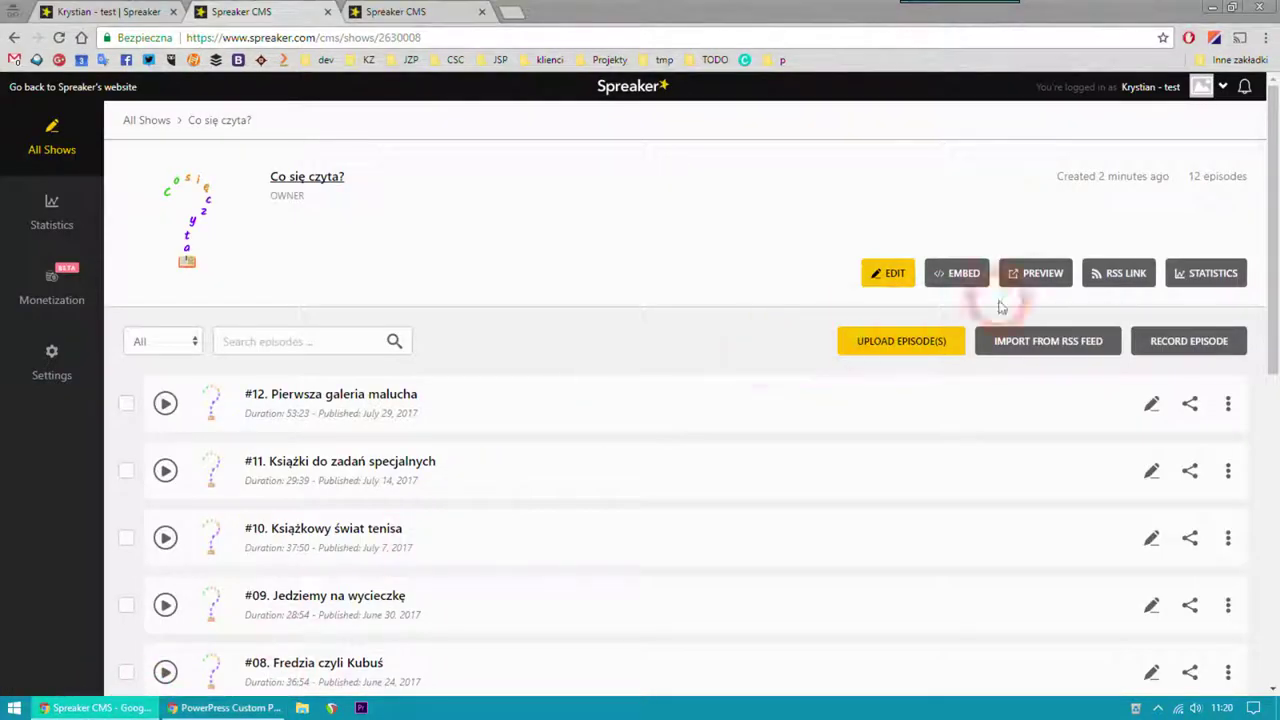
pyautogui.click(1115, 272)
pyautogui.click(1184, 348)
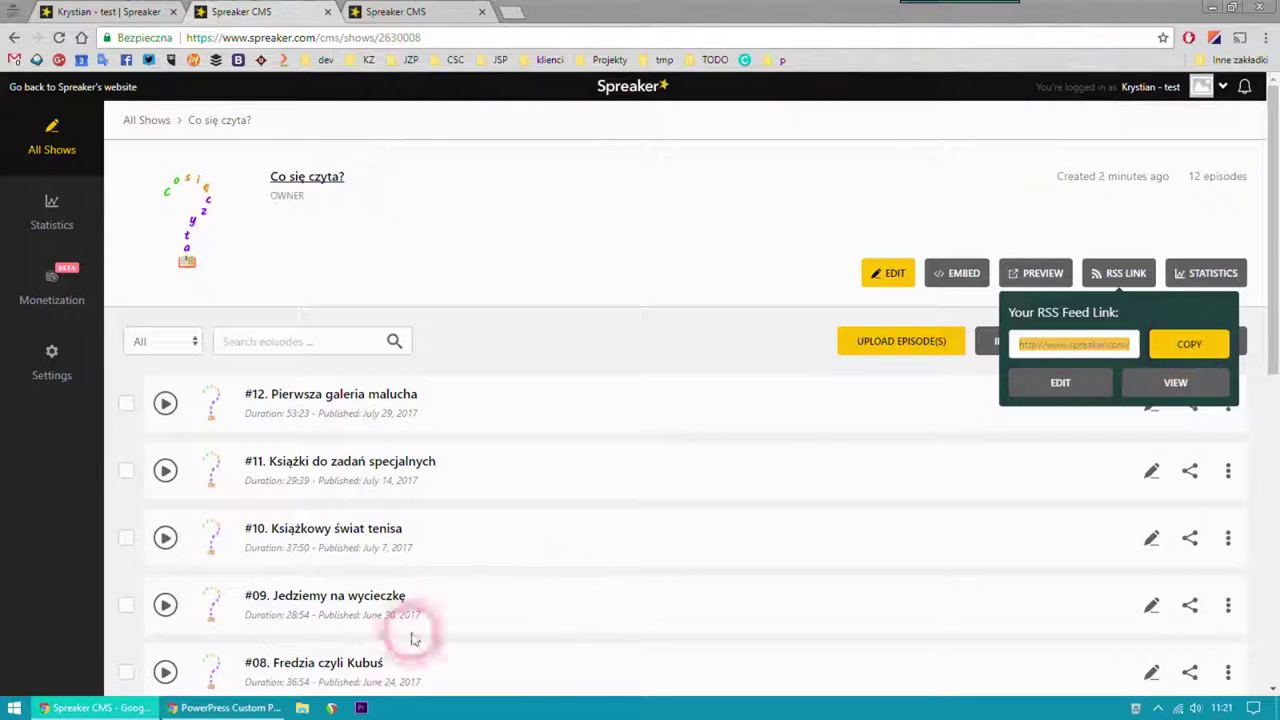
# Step: Switch back to the PowerPress channel settings and highlight the address in the iTunes New Feed URL field
pyautogui.click(252, 707)
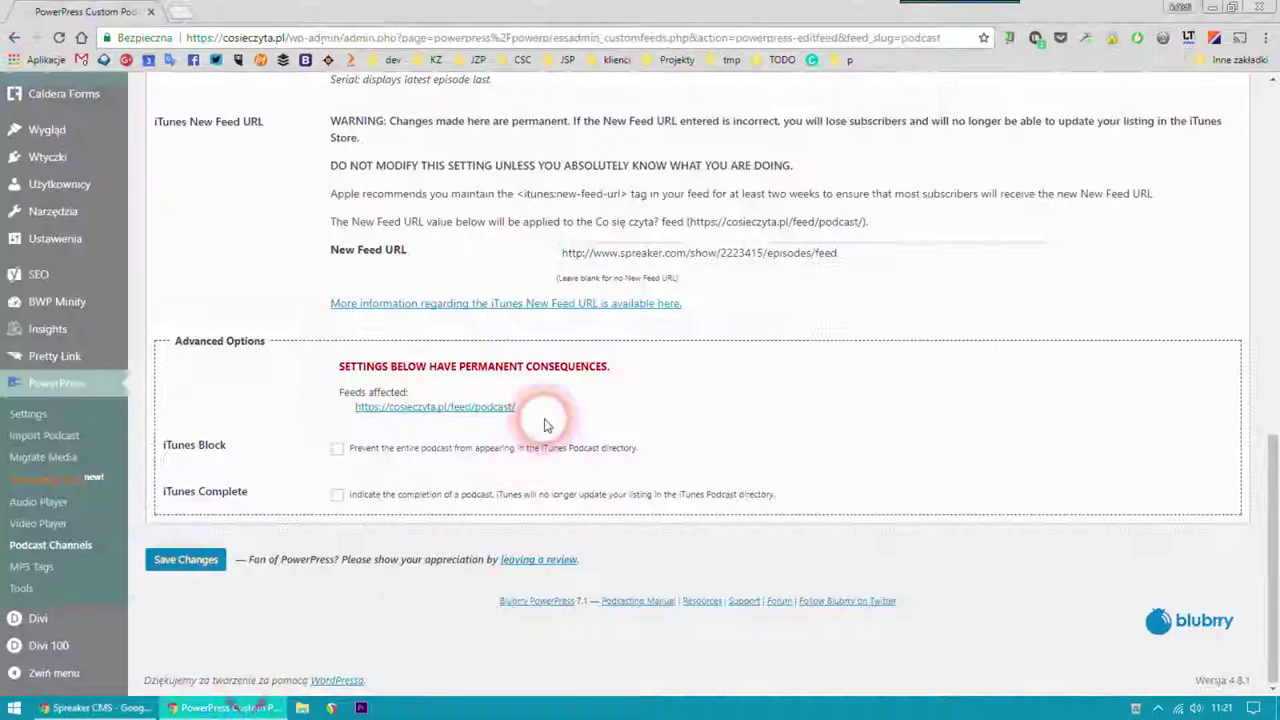
pyautogui.tripleClick(886, 256)
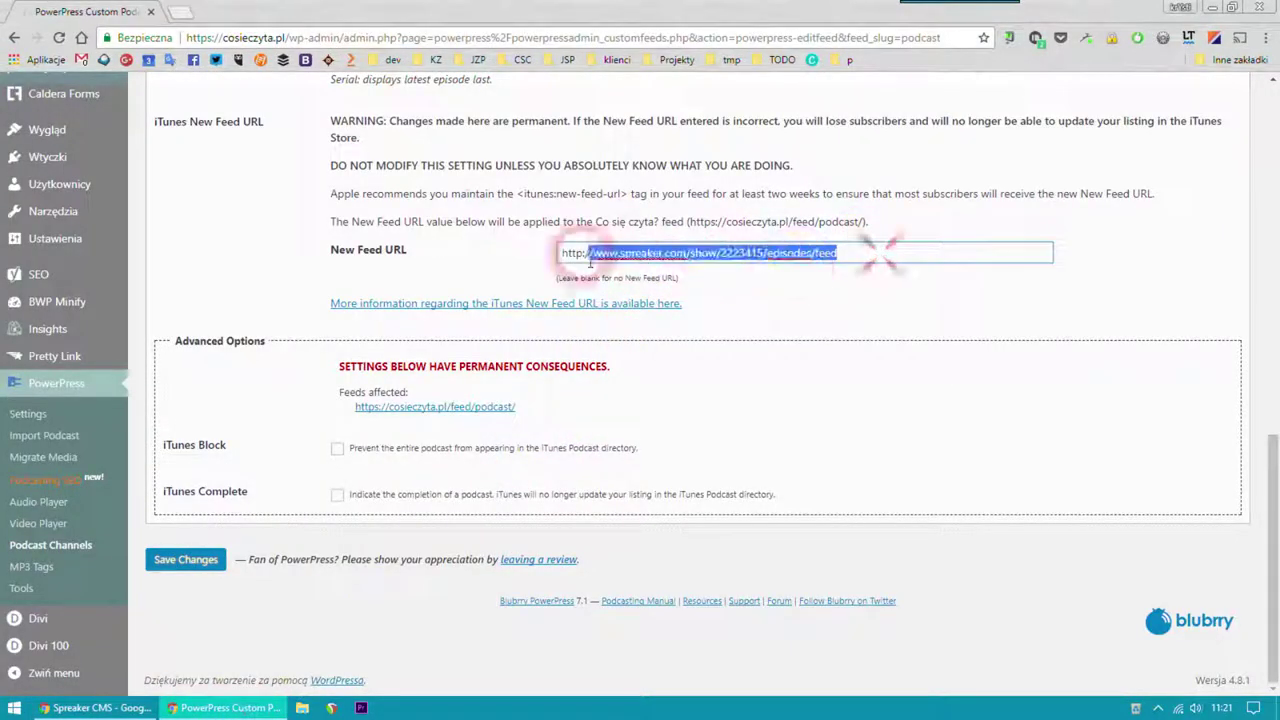
pyautogui.click(800, 338)
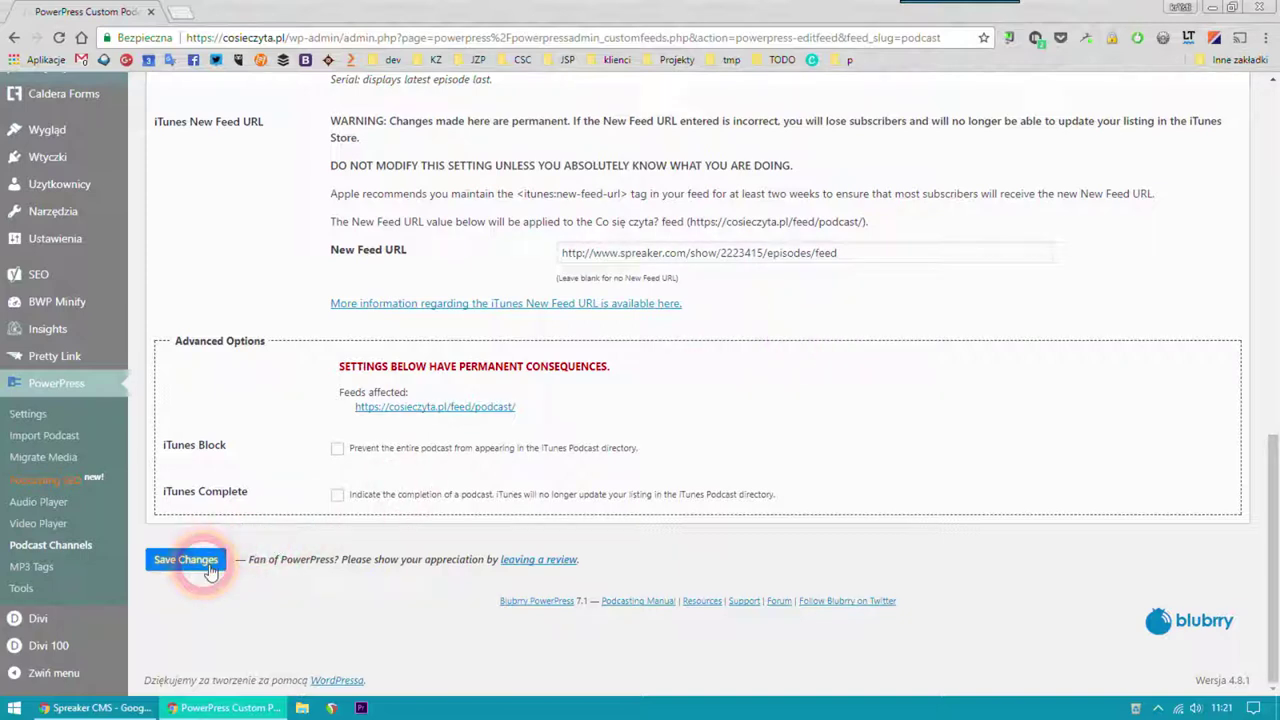